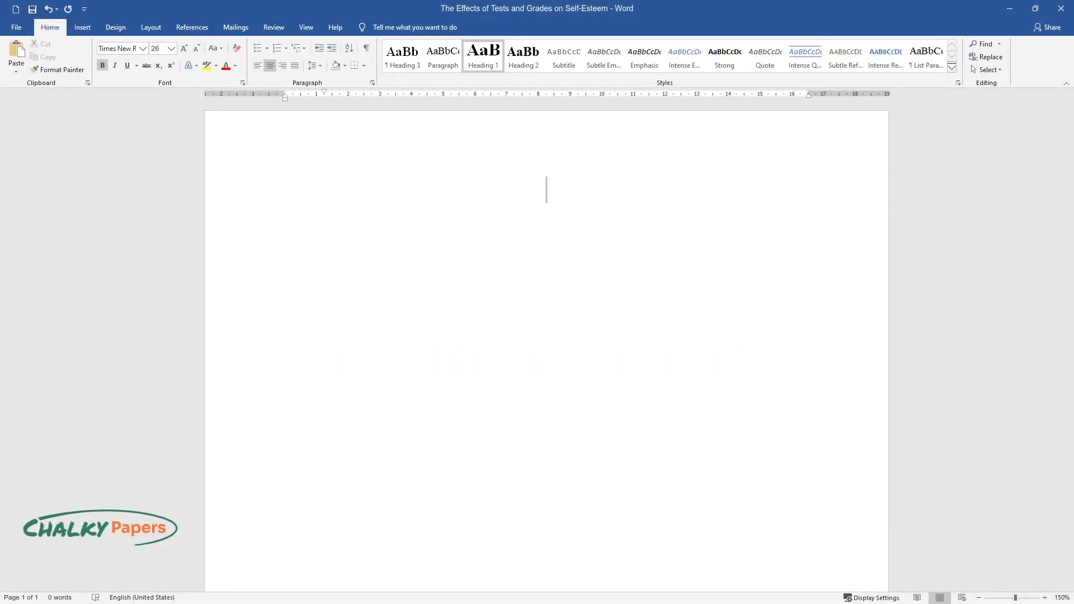
# Enter the title 'The Effects of Tests and Grades on Self-Esteem' and start a new line below it
pyautogui.write('The Effects')
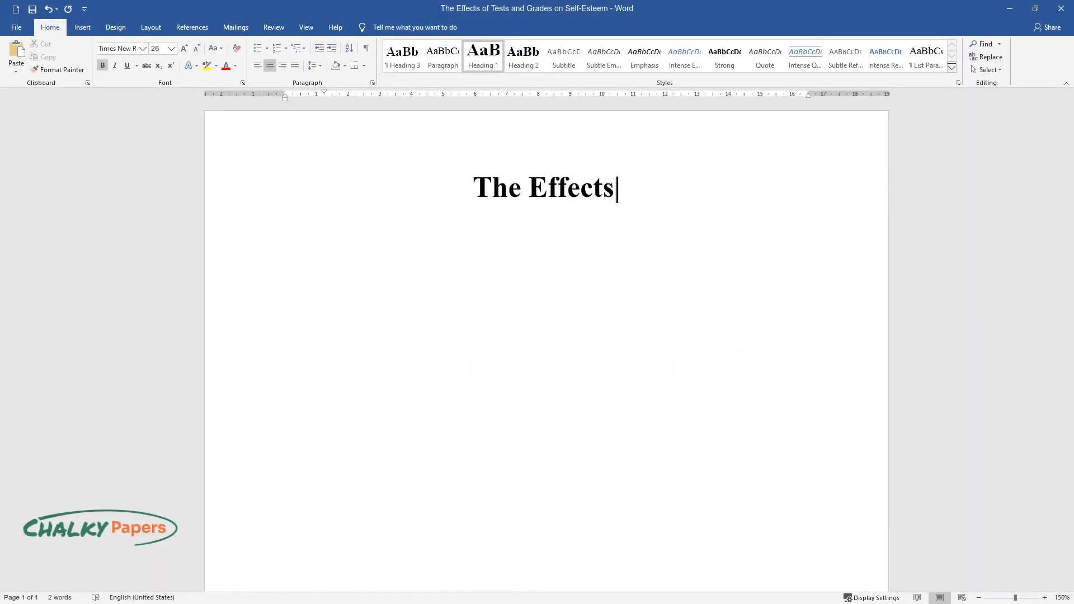
pyautogui.write(' of Tests and Grades on Self-Esteem')
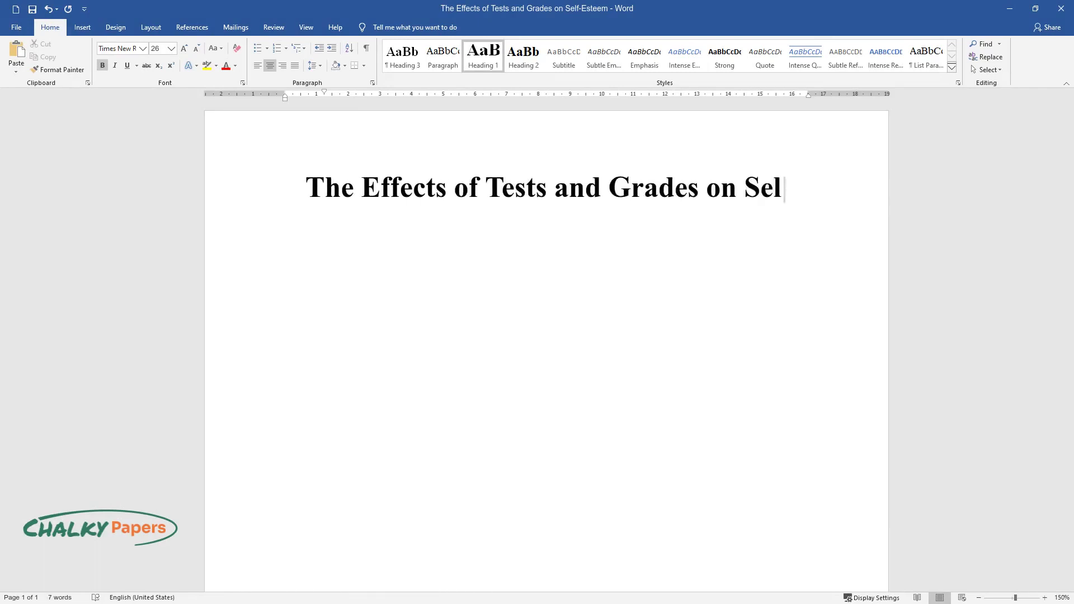
pyautogui.press('Return')
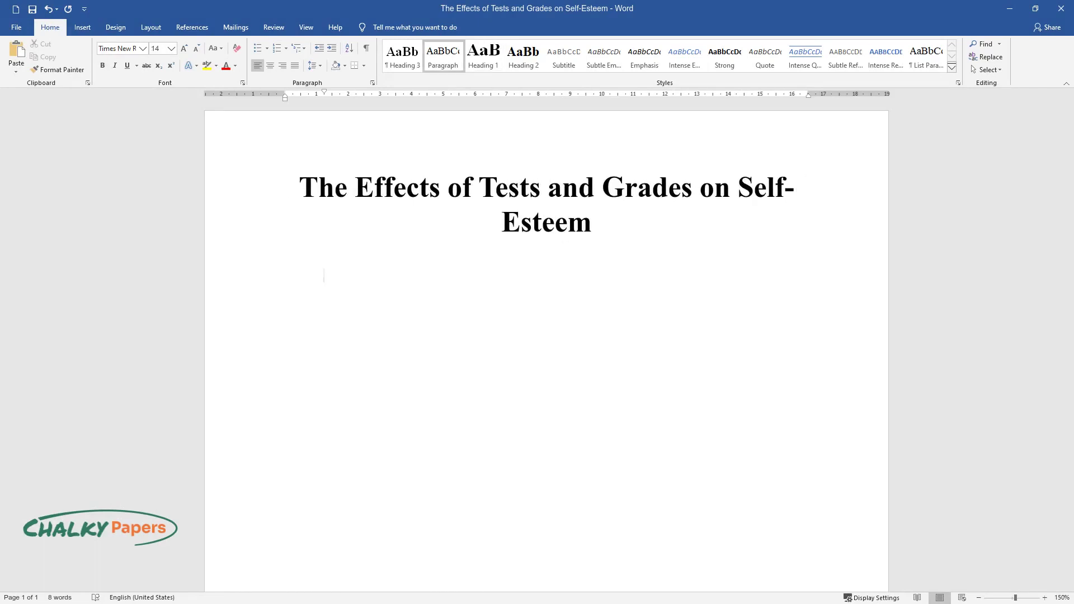
# Type the paragraph beginning 'Teenagers develop their personality and mentality over time', ending 'despite its cause'
pyautogui.write('Teenagers develop their perso')
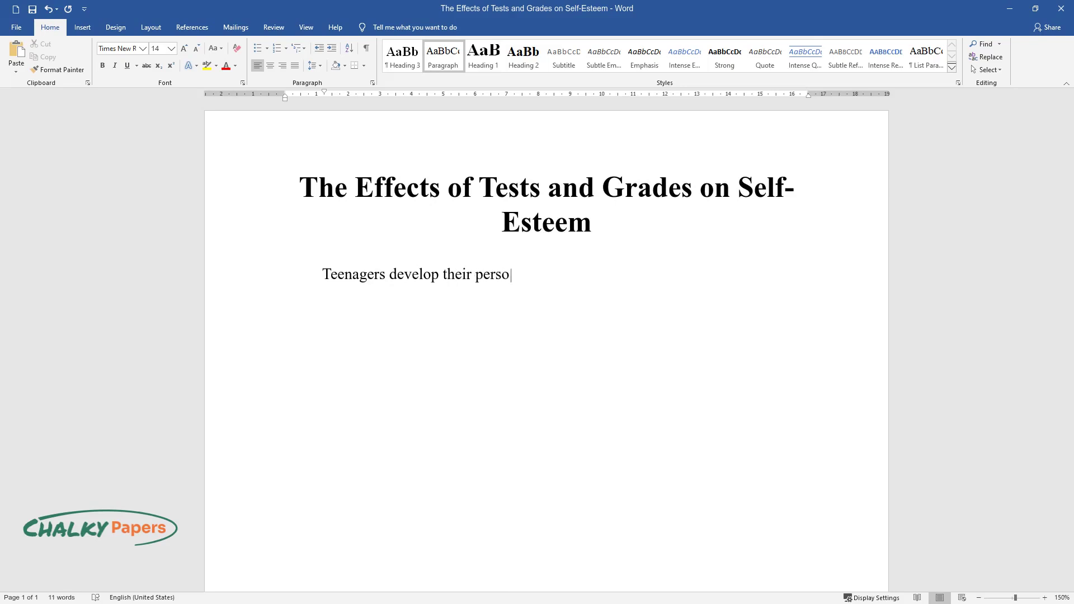
pyautogui.write('nality and mentality over time by ')
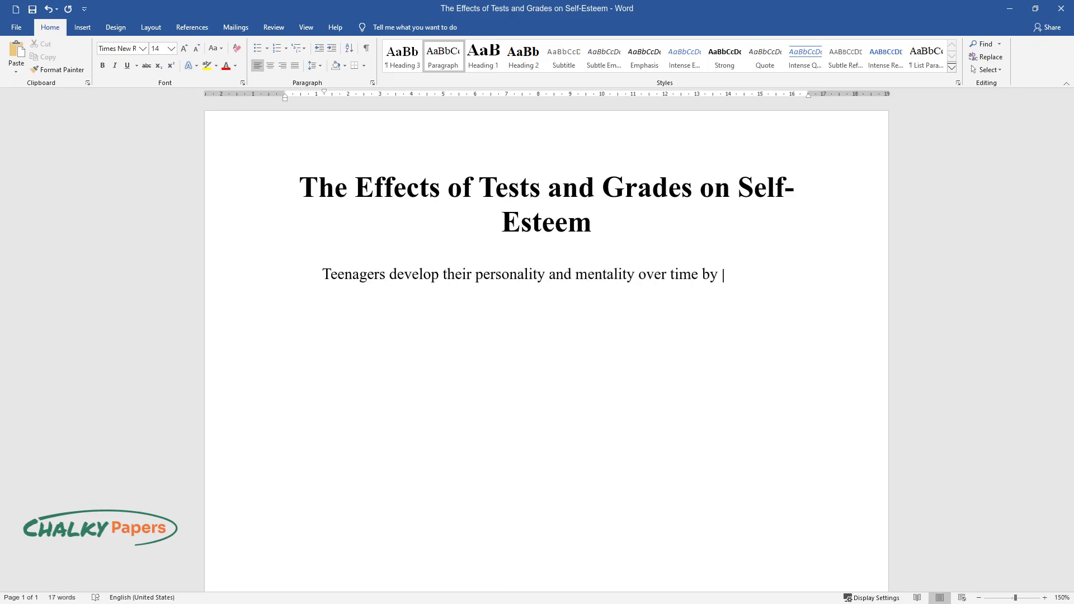
pyautogui.write('adjusting themselves signif')
pyautogui.write('icantly ')
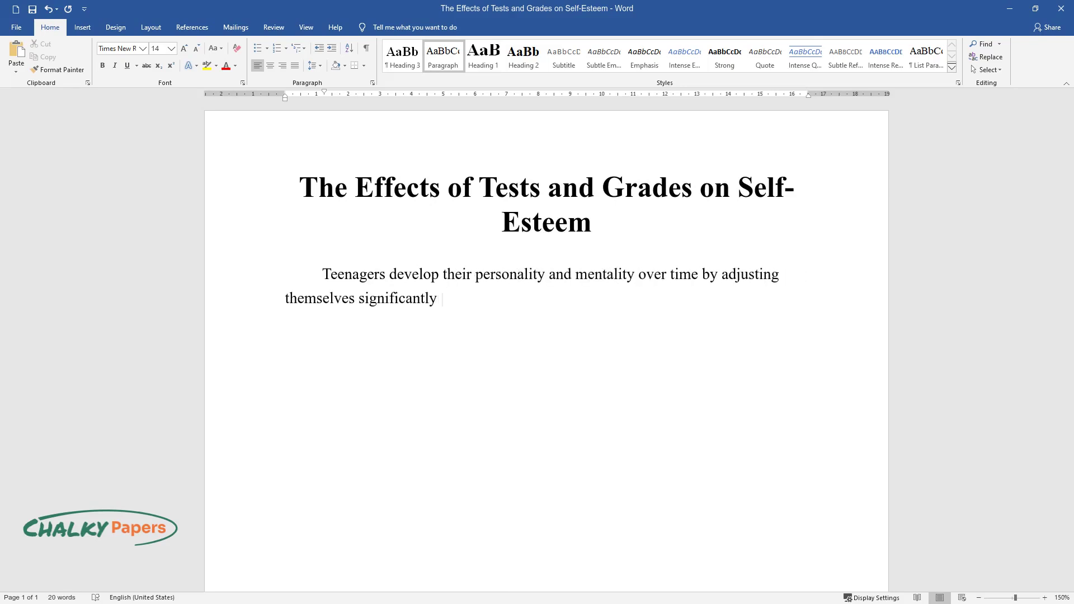
pyautogui.write('to fit particular standards that s')
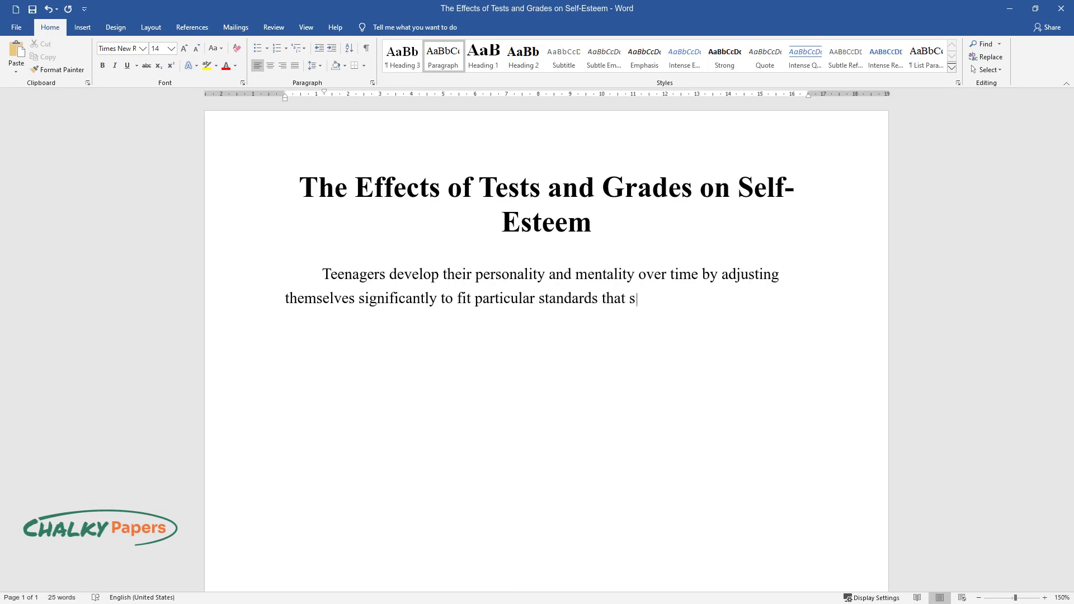
pyautogui.write('ociety expects from them. Students ')
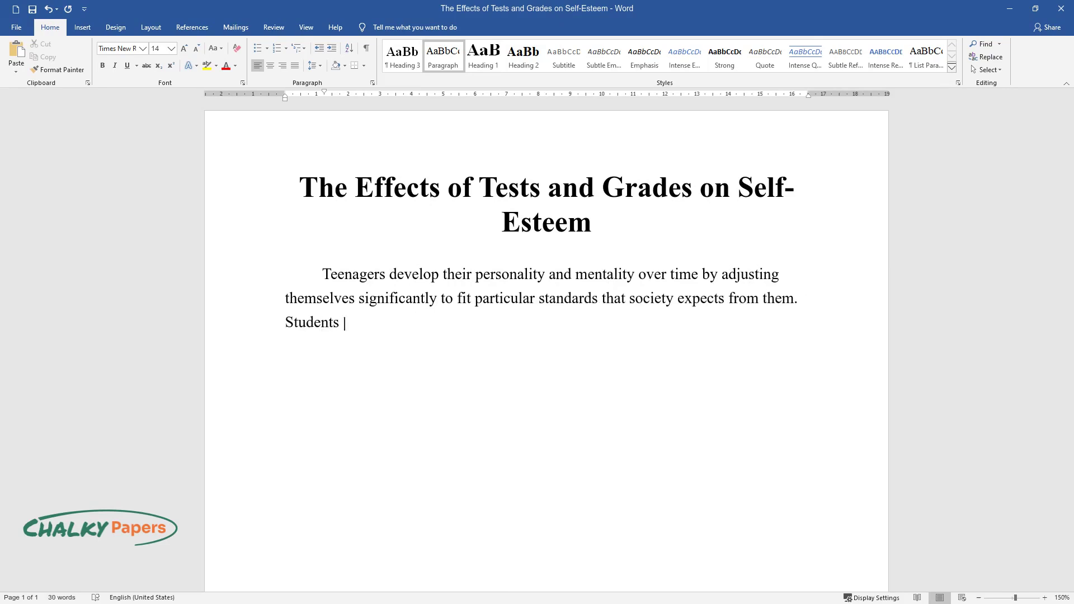
pyautogui.write('lose confidence in their capacity ')
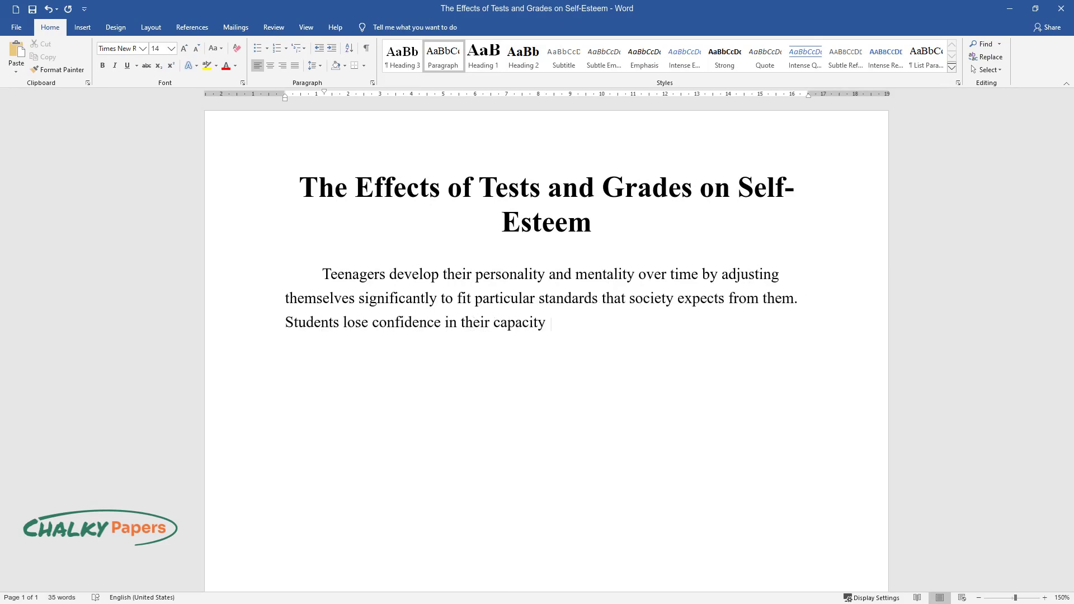
pyautogui.write('to solve problems when their grades are below expectations. The never')
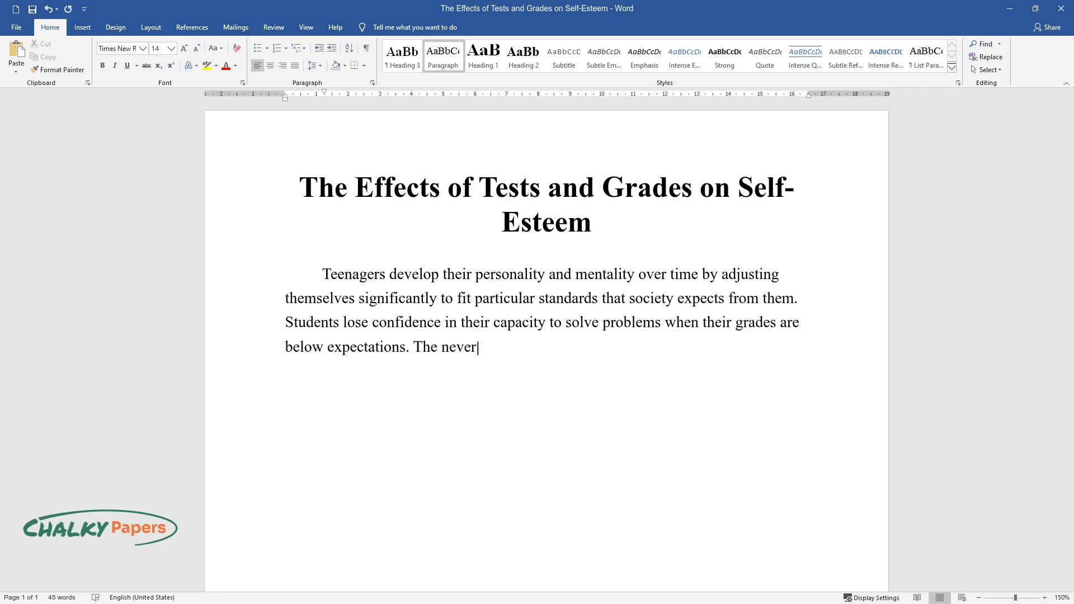
pyautogui.write('-ending competition for individuals')
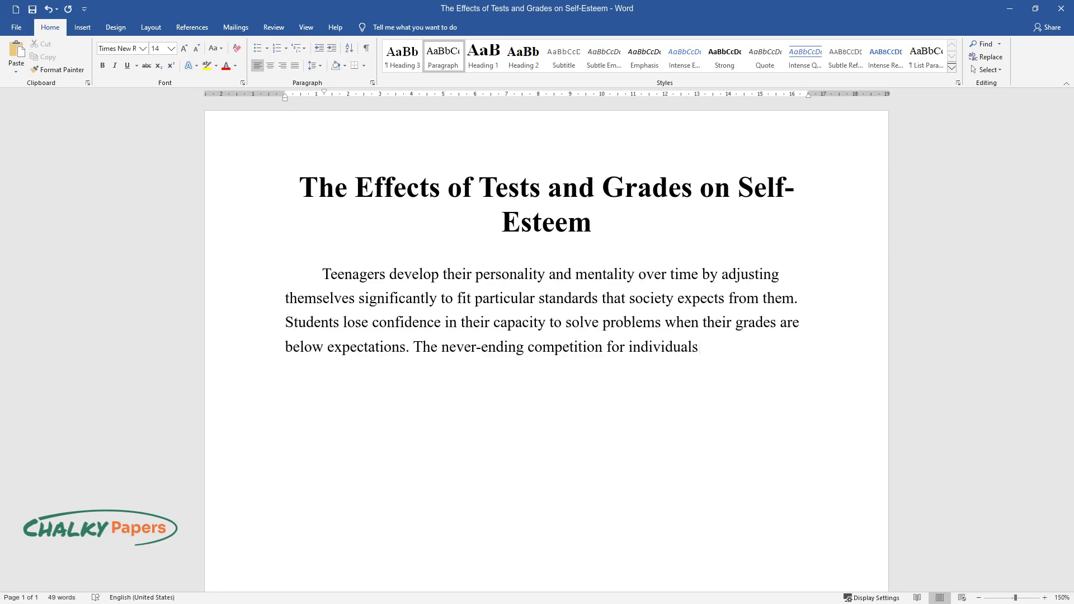
pyautogui.write(' who score the best grades damages')
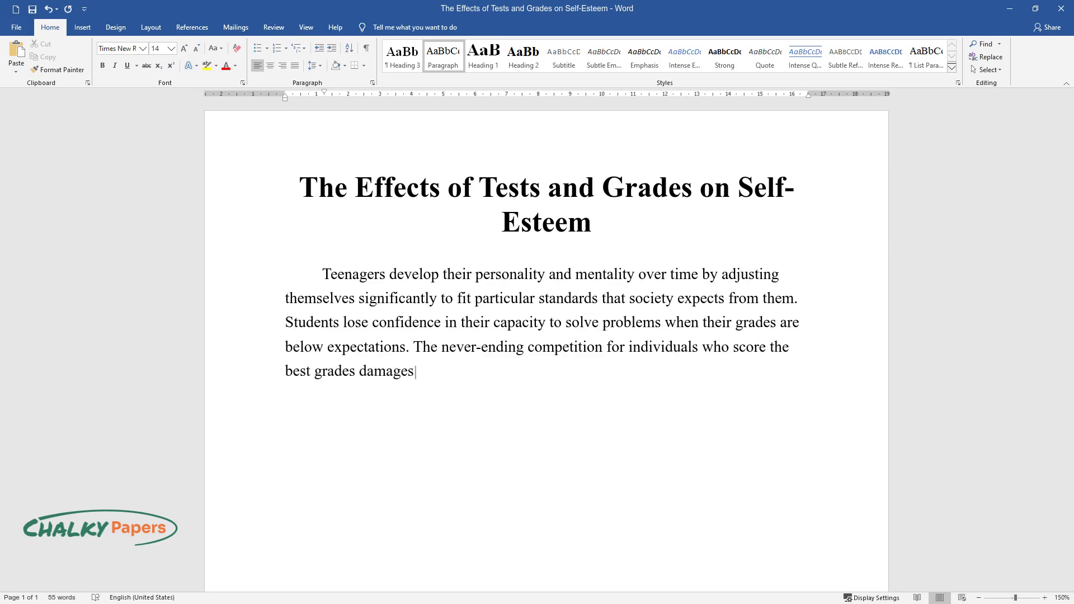
pyautogui.write(' their mindsets and abilities of th')
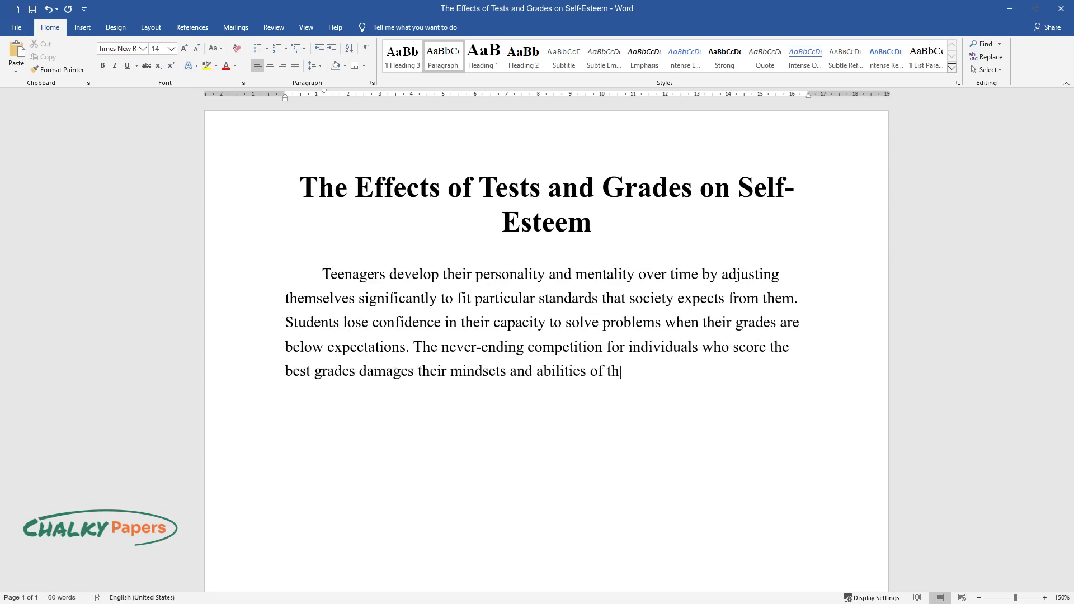
pyautogui.write('e poor performers. Academically poor studen')
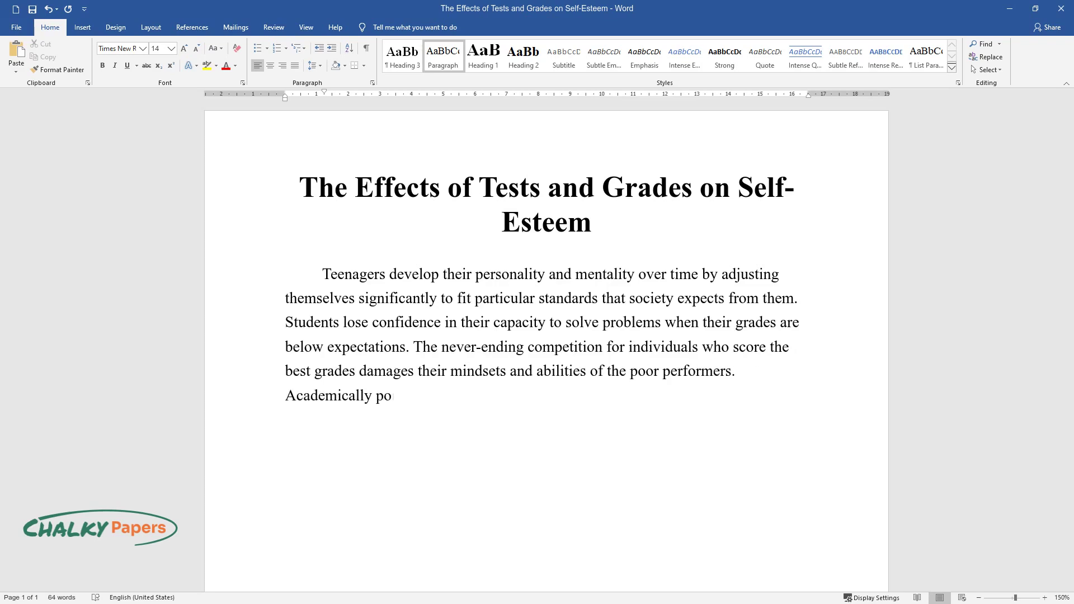
pyautogui.write('ts feel incompetent in the')
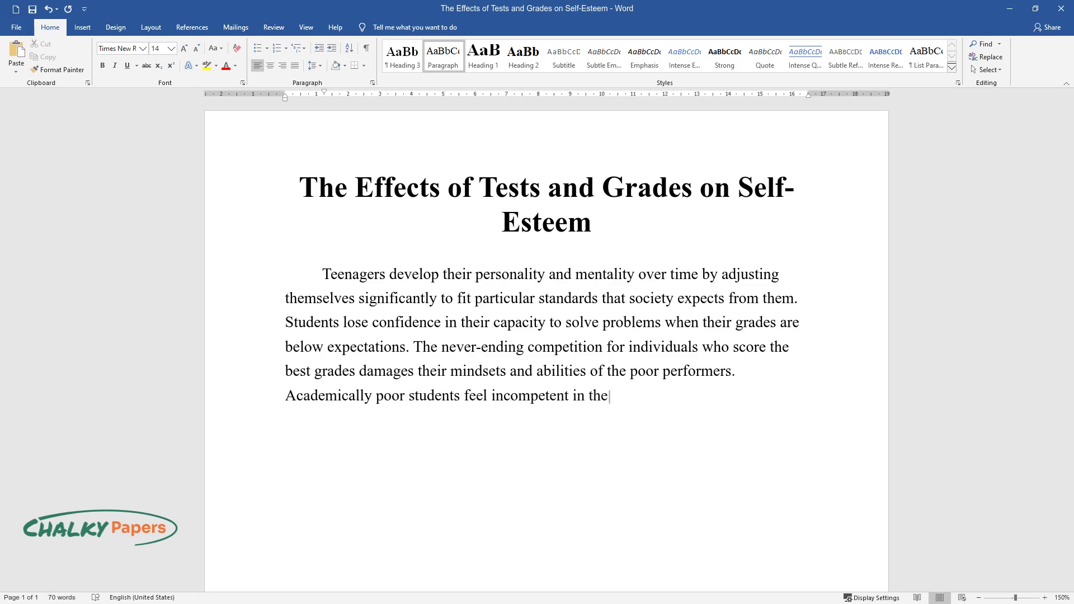
pyautogui.write(' daily environment that is more competitive. There is a chan')
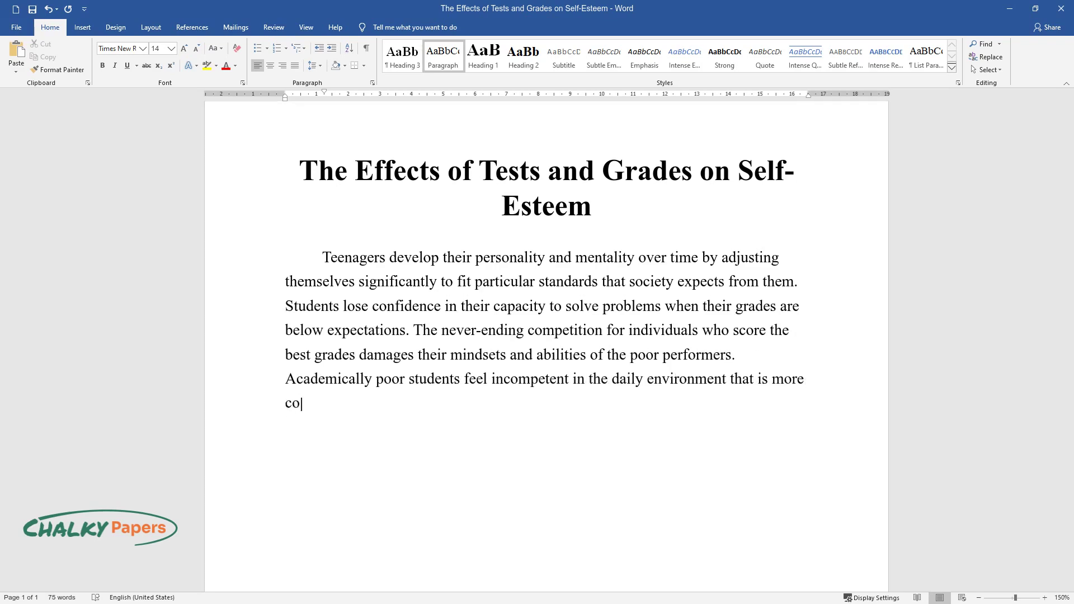
pyautogui.write('ce of dev')
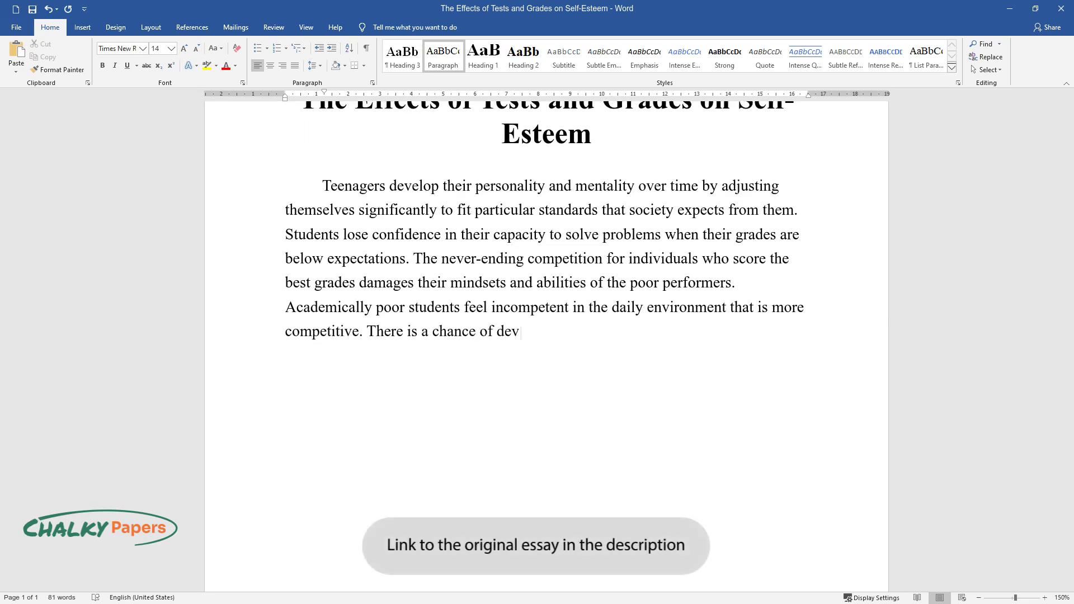
pyautogui.write('eloping low self-esteem due to stu')
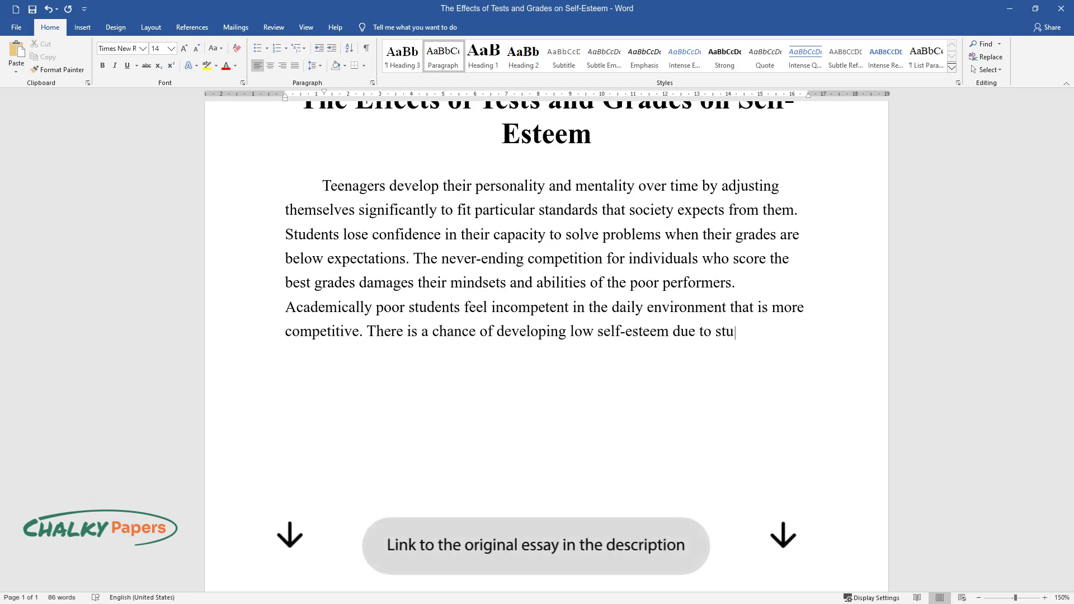
pyautogui.write("dents' hypothetical social status o")
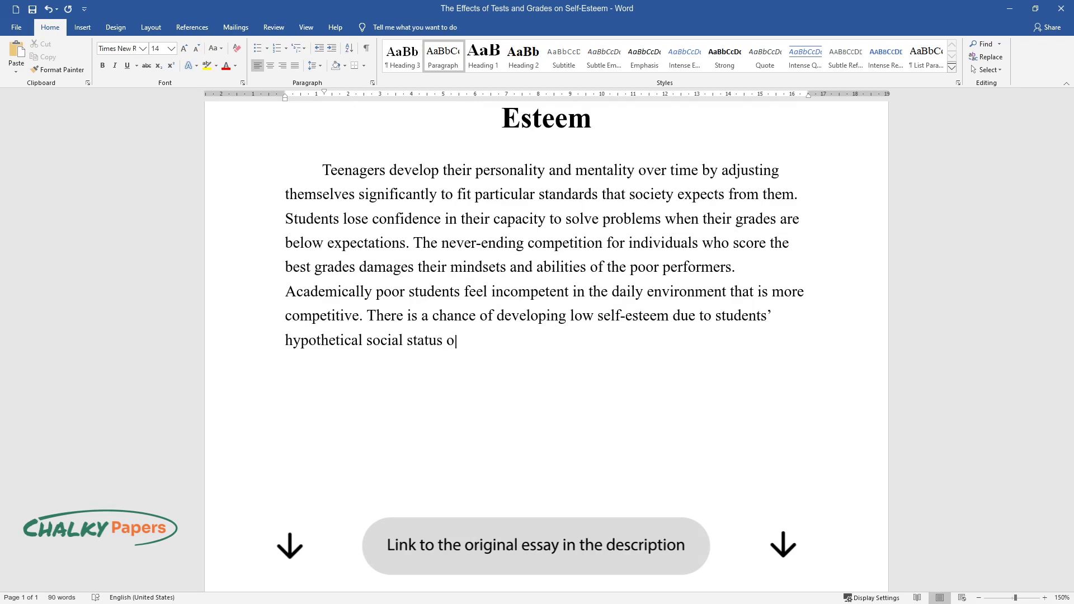
pyautogui.write('r the number of good performances ')
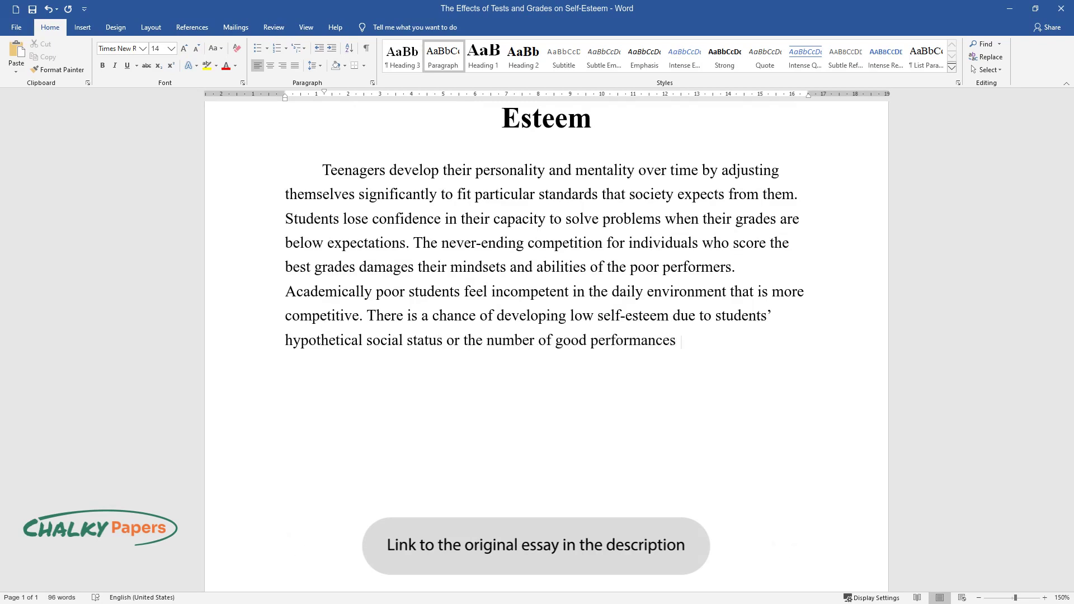
pyautogui.write('that they get in exams. Individuals')
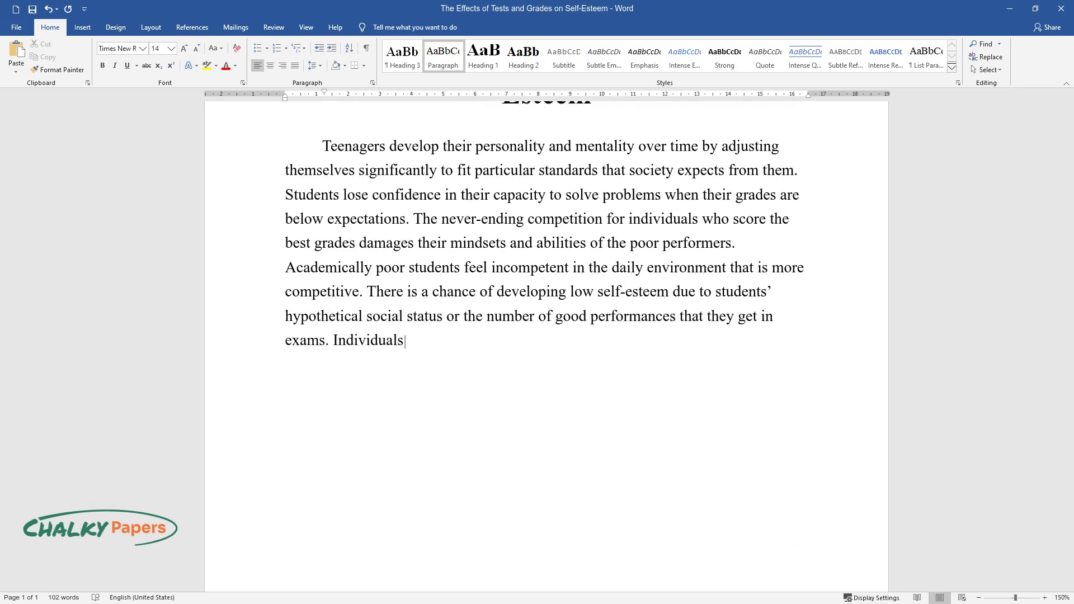
pyautogui.write(' who achieve good grades are more ')
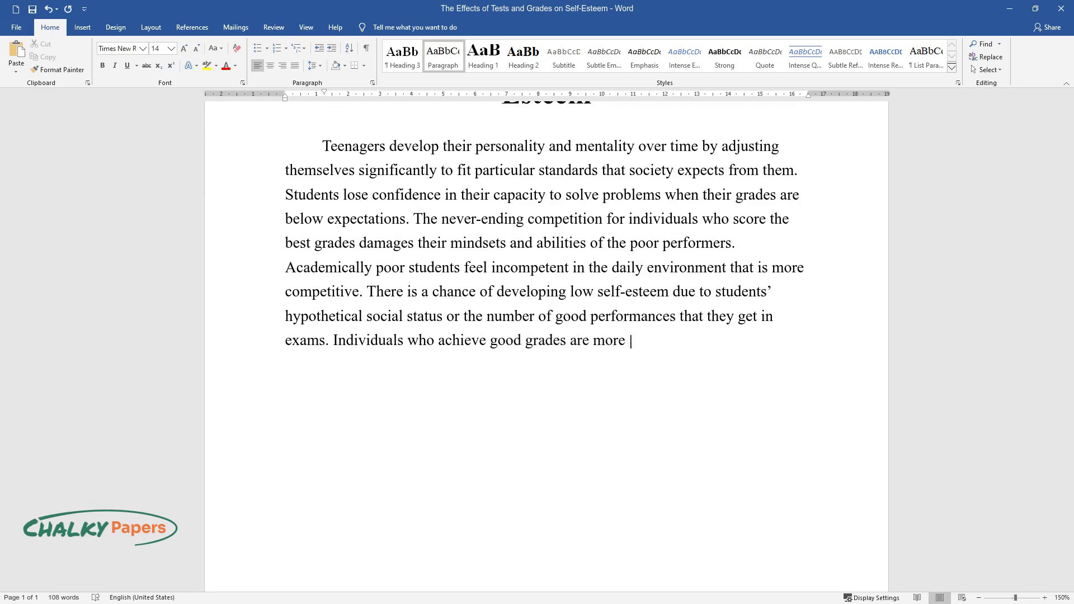
pyautogui.write('likely to develop higher self-estee')
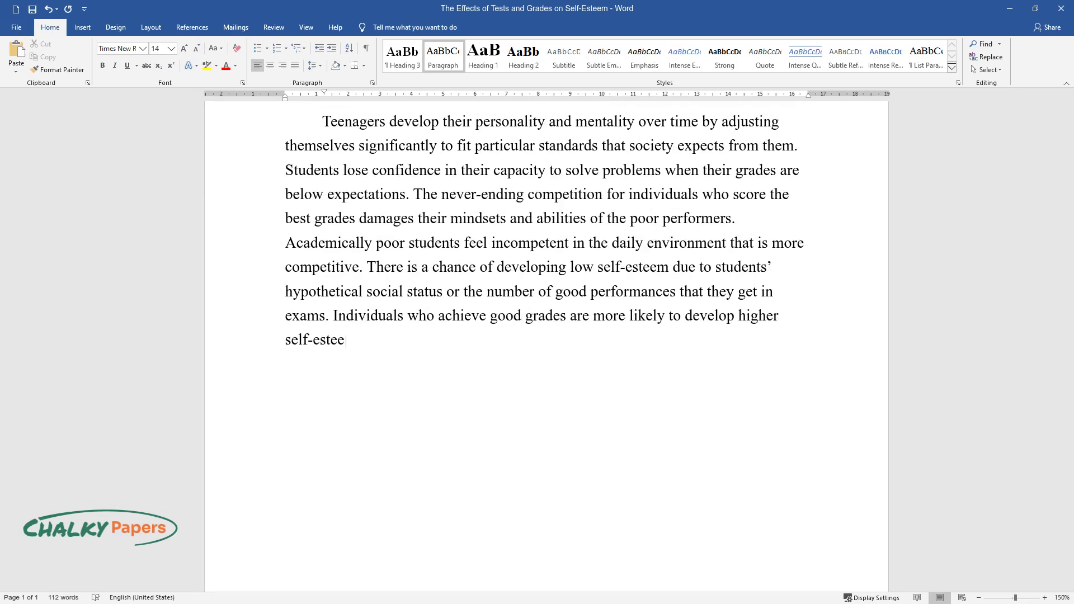
pyautogui.write('m levels than those who fail to. A')
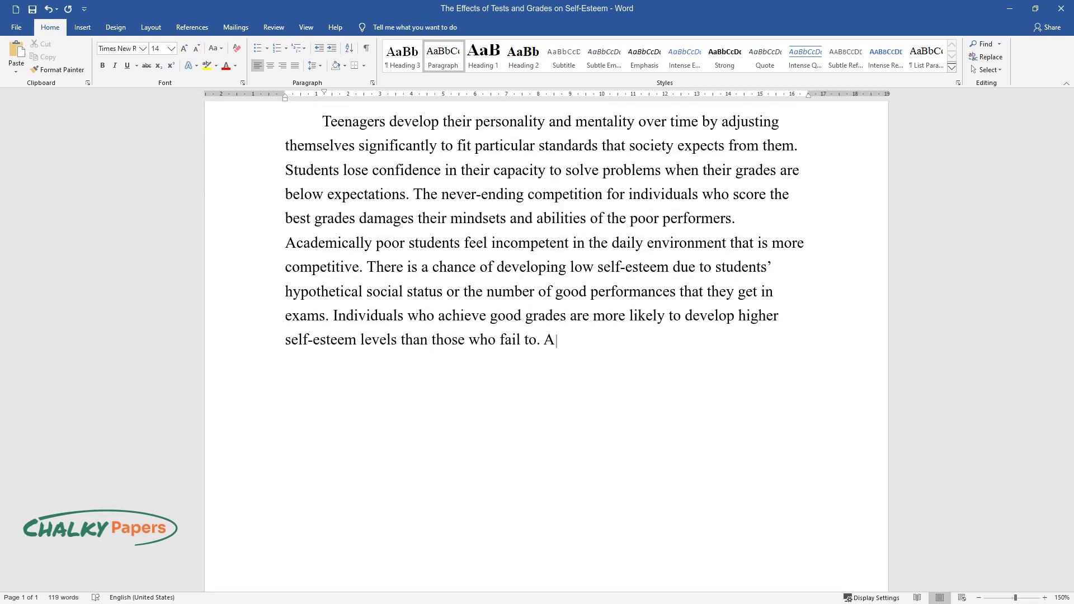
pyautogui.write('n increase in the confidence of lea')
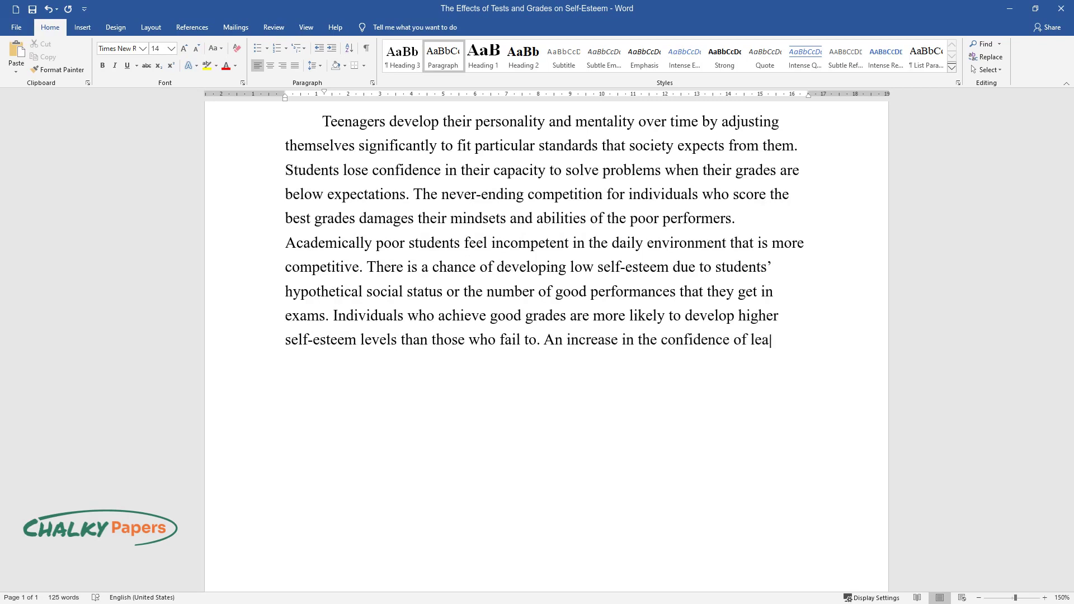
pyautogui.write('rners is positively linke')
pyautogui.write('d to excellent academic achievement. Howeve')
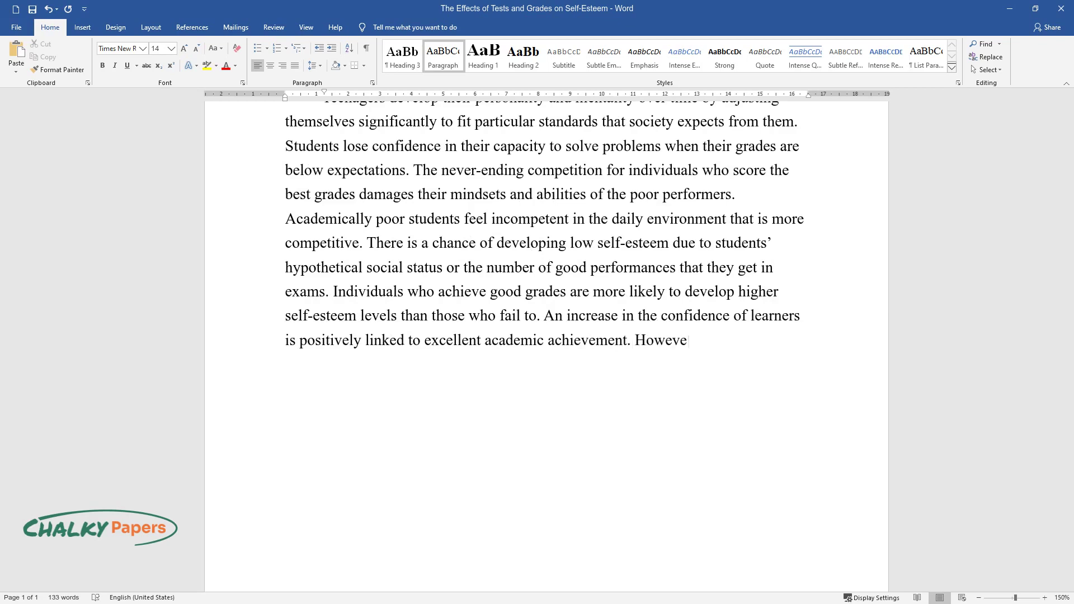
pyautogui.write('r, poor performance lowers the self')
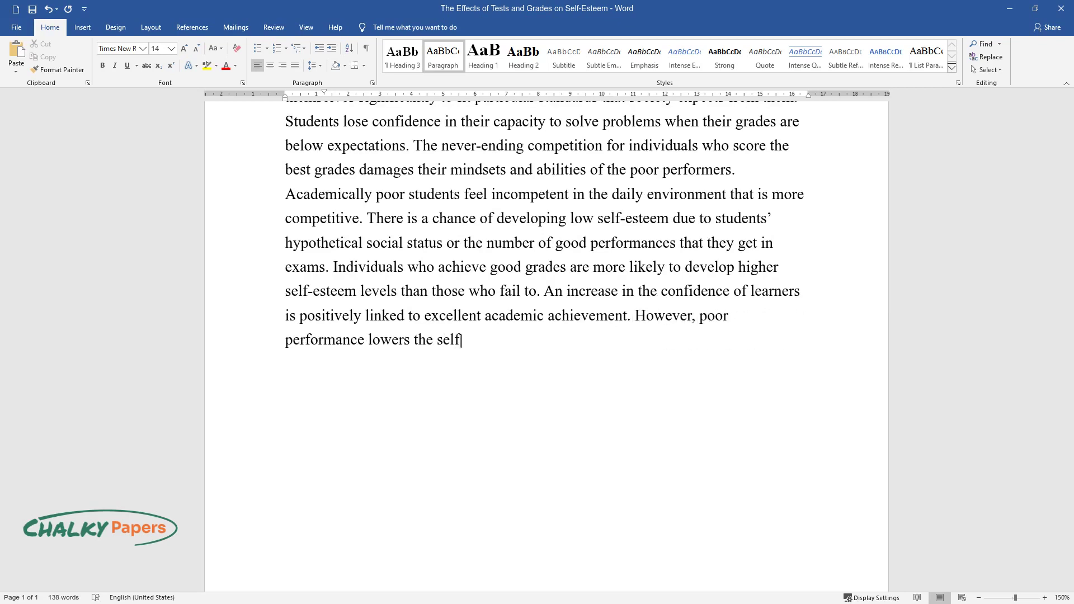
pyautogui.write('-worth of learners despite its cau')
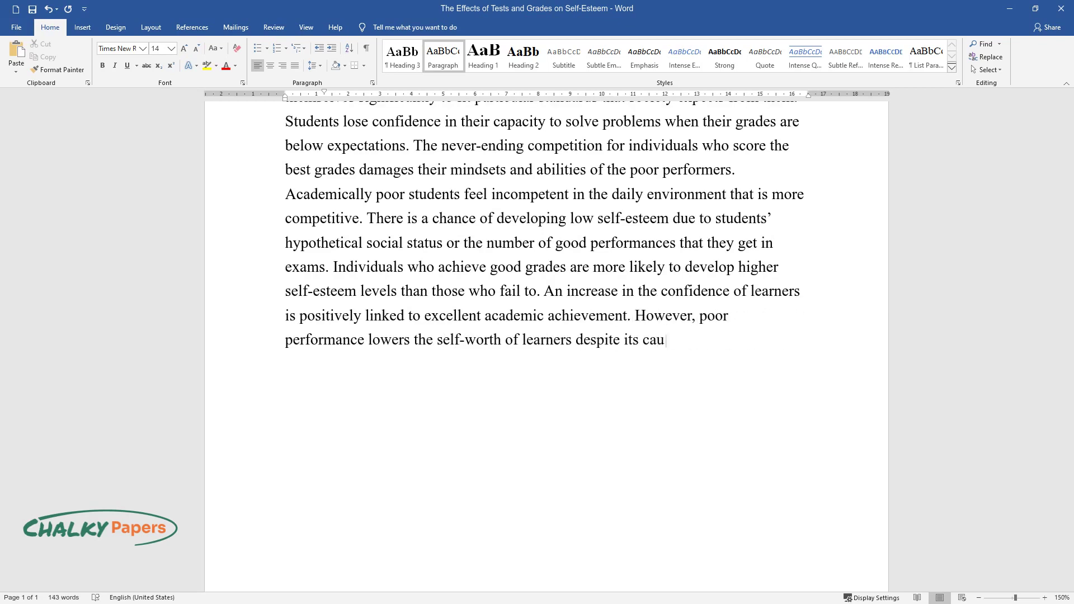
pyautogui.write('se.')
pyautogui.press('Return')
# Type the mindset paragraph through 'inspiration, resilience, and learning.', then begin 'Self-validation is the process'
pyautogui.write('The bes')
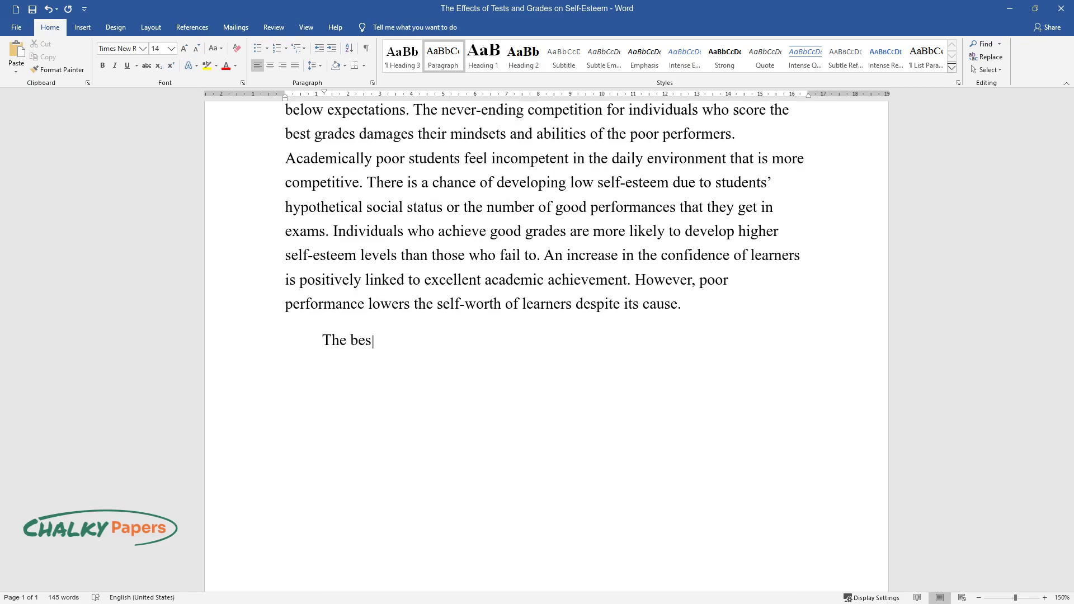
pyautogui.write('t way to improve the academic exce')
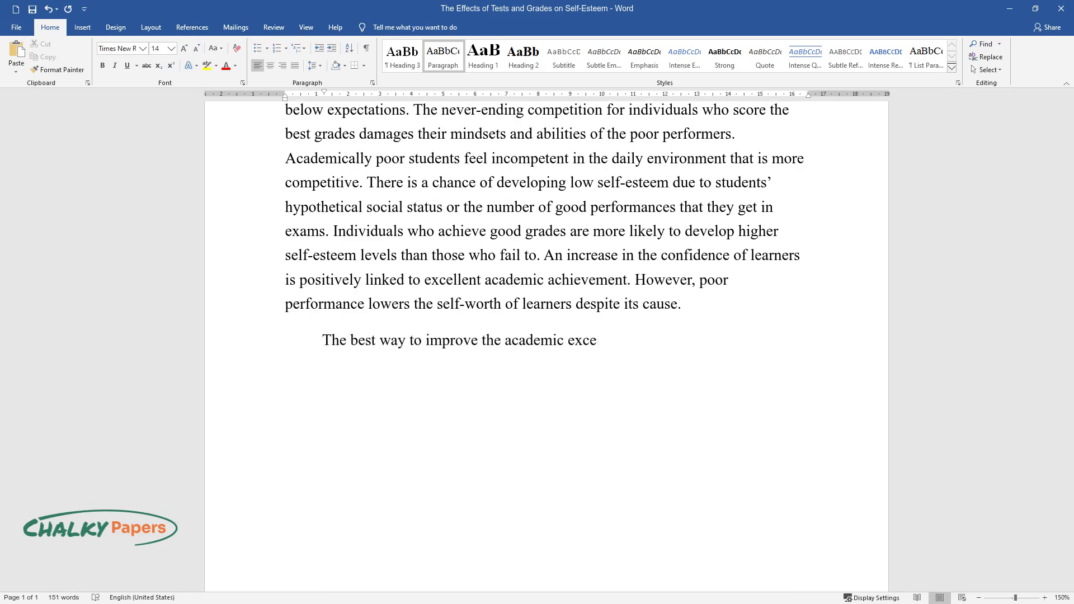
pyautogui.write('llence of learners is to increase t')
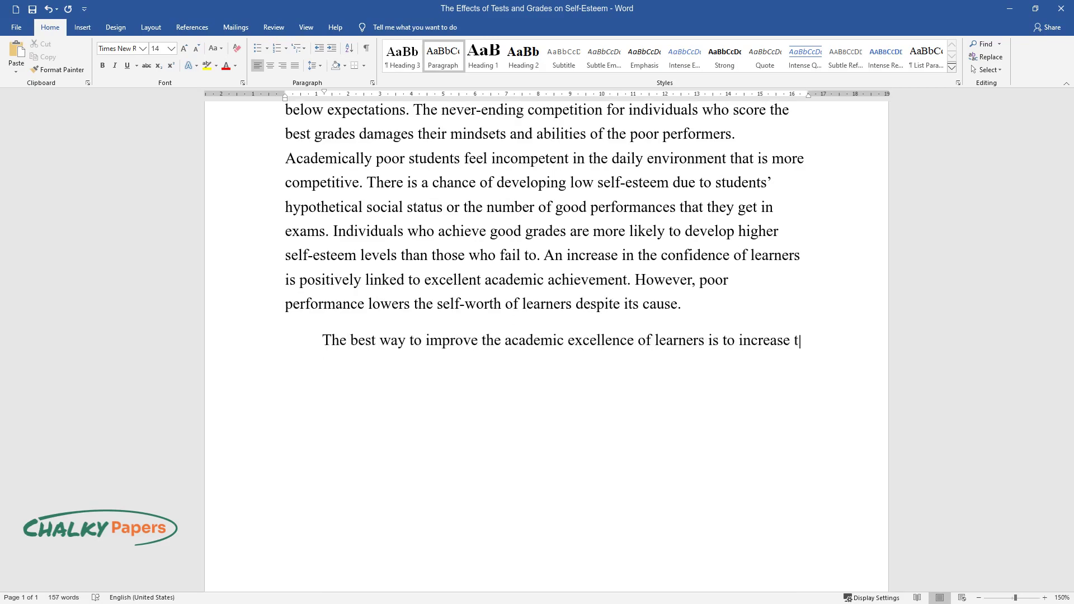
pyautogui.write('heir confidence by encouraging the')
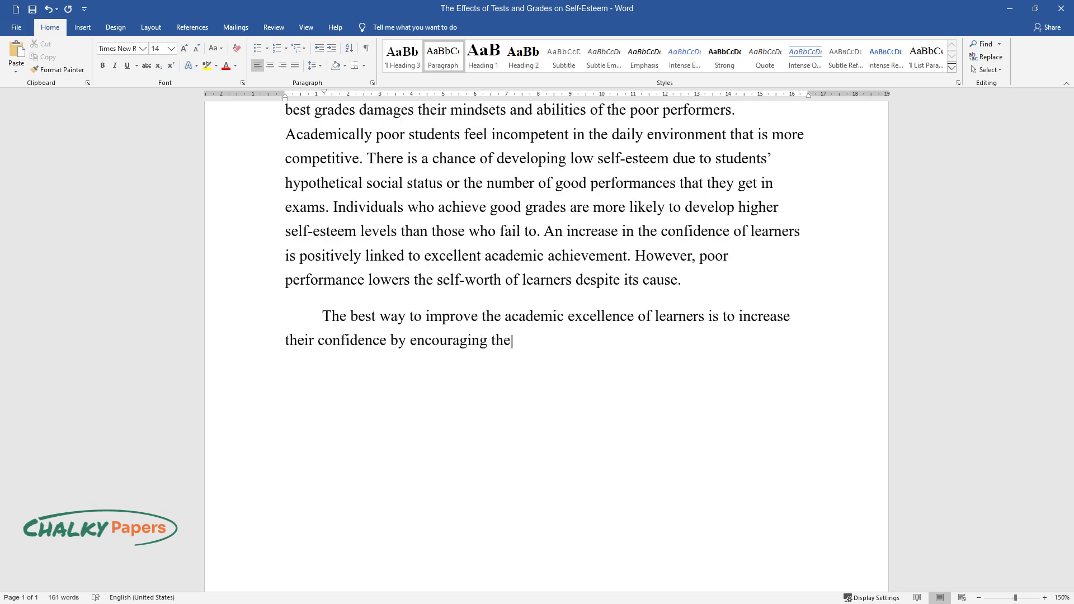
pyautogui.write('m when they perform poorly. Motivat')
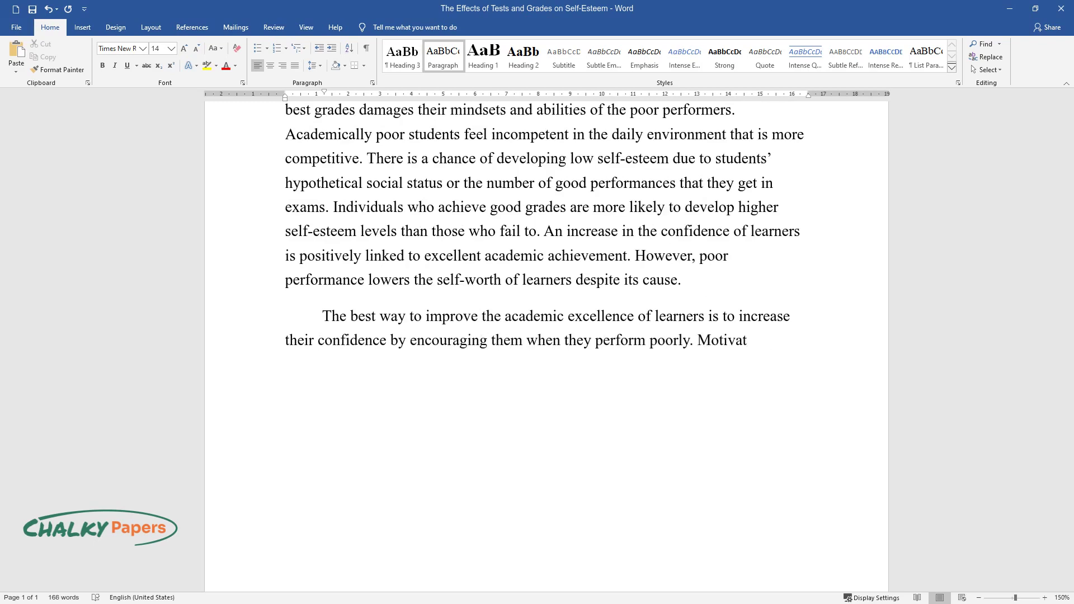
pyautogui.write('ing students play')
pyautogui.write('s an essential ro')
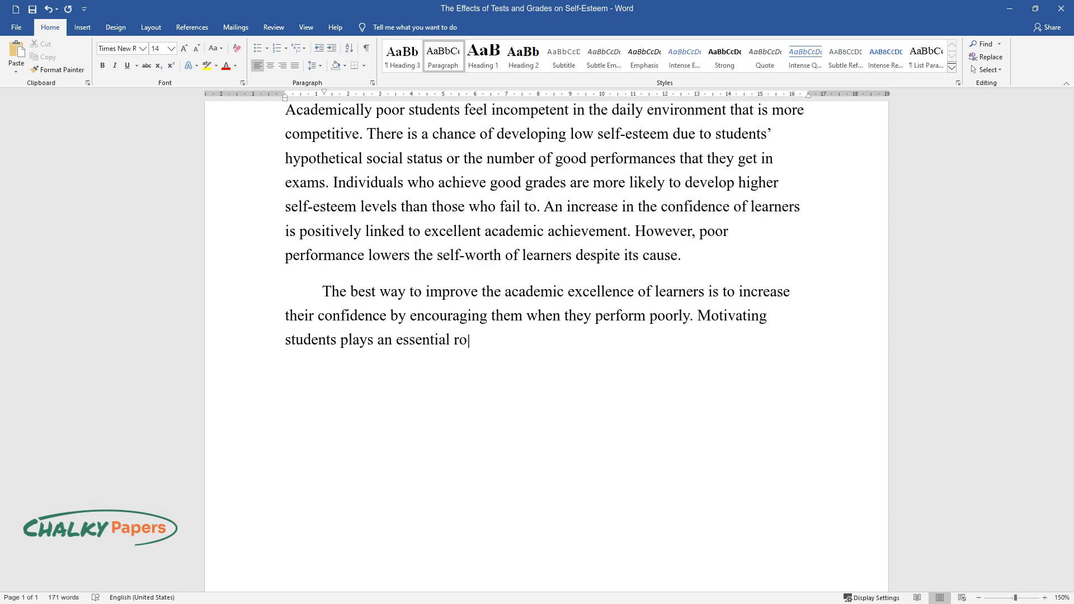
pyautogui.write('le in learning and helps them devel')
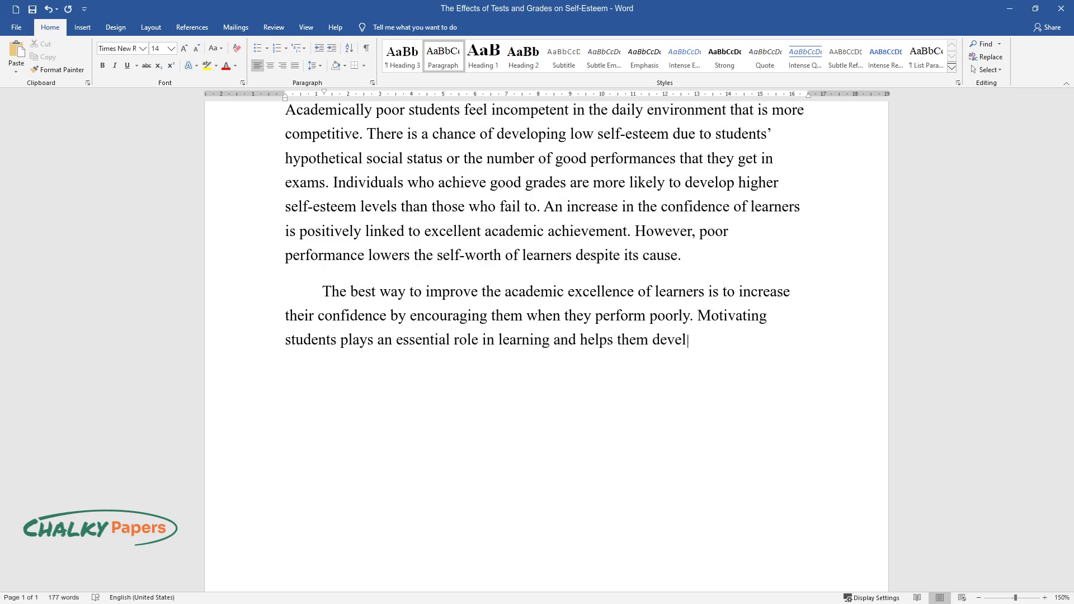
pyautogui.write('op a sense of responsibility in so')
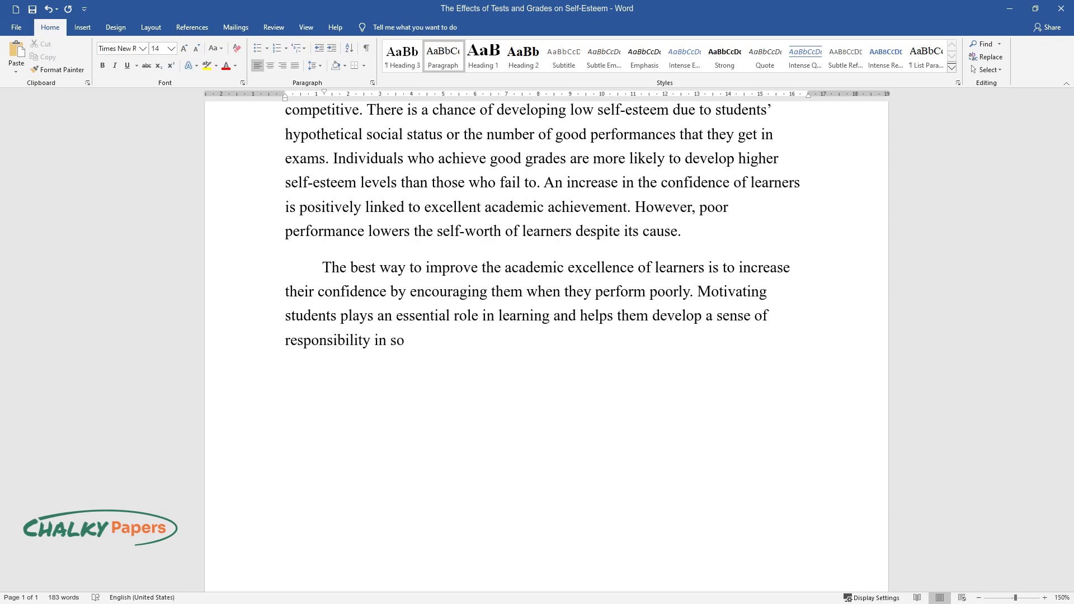
pyautogui.write('ciety. Some people believe that the')
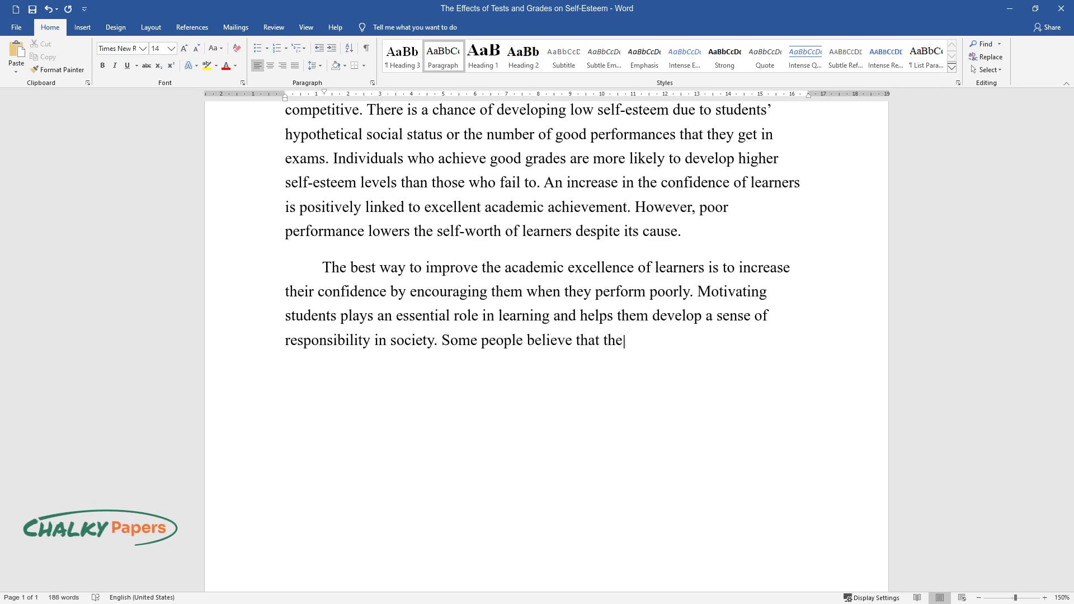
pyautogui.write('ir intellectual capacity is a fixe')
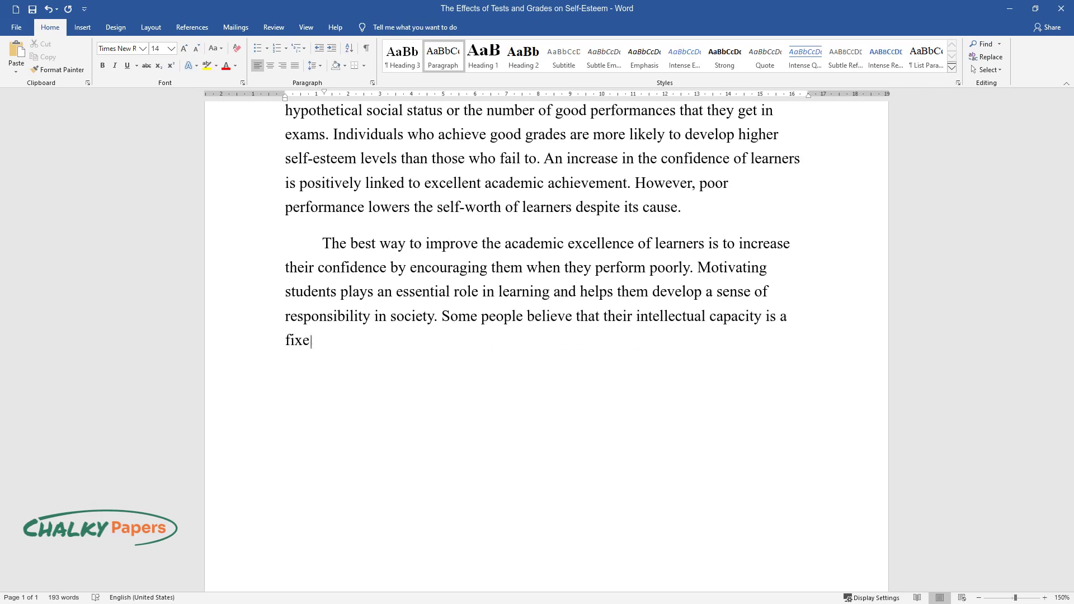
pyautogui.write('d trait, while others think that th')
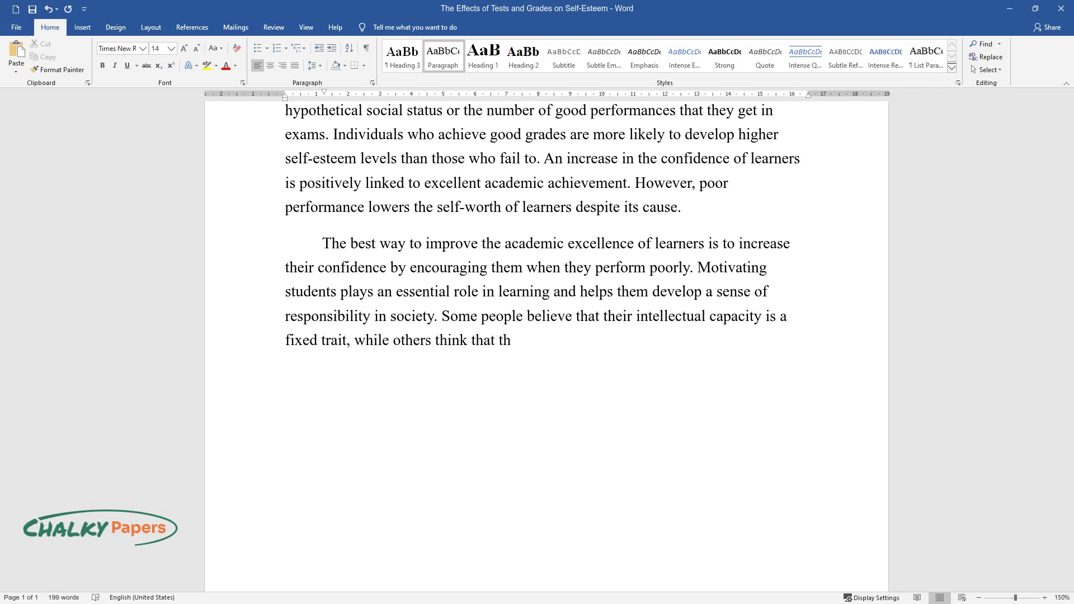
pyautogui.write('eirs can be acquired through educa')
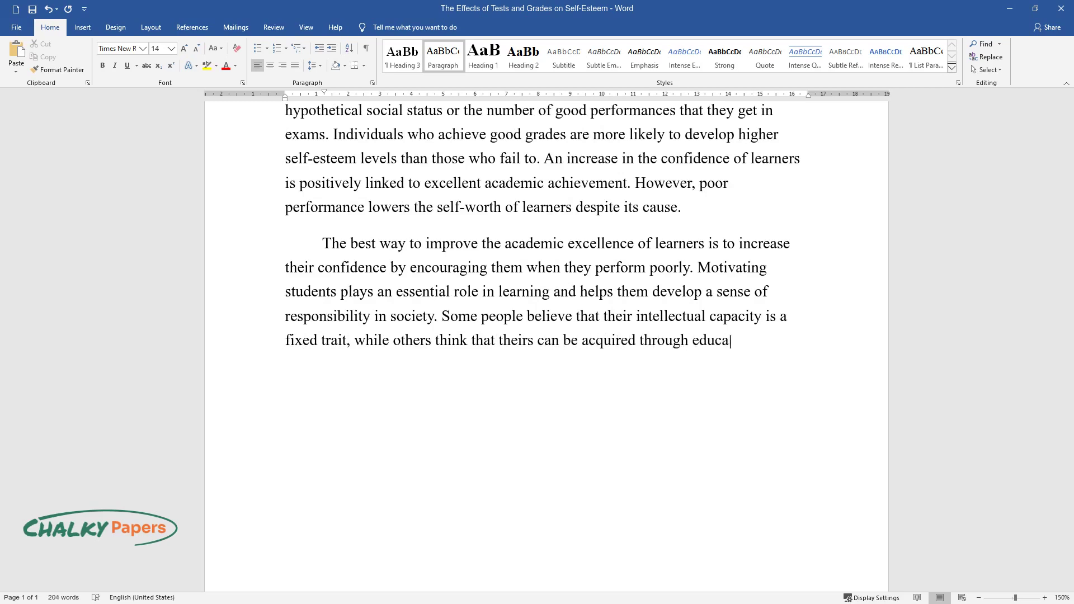
pyautogui.write('tion and effort. These distinct fac')
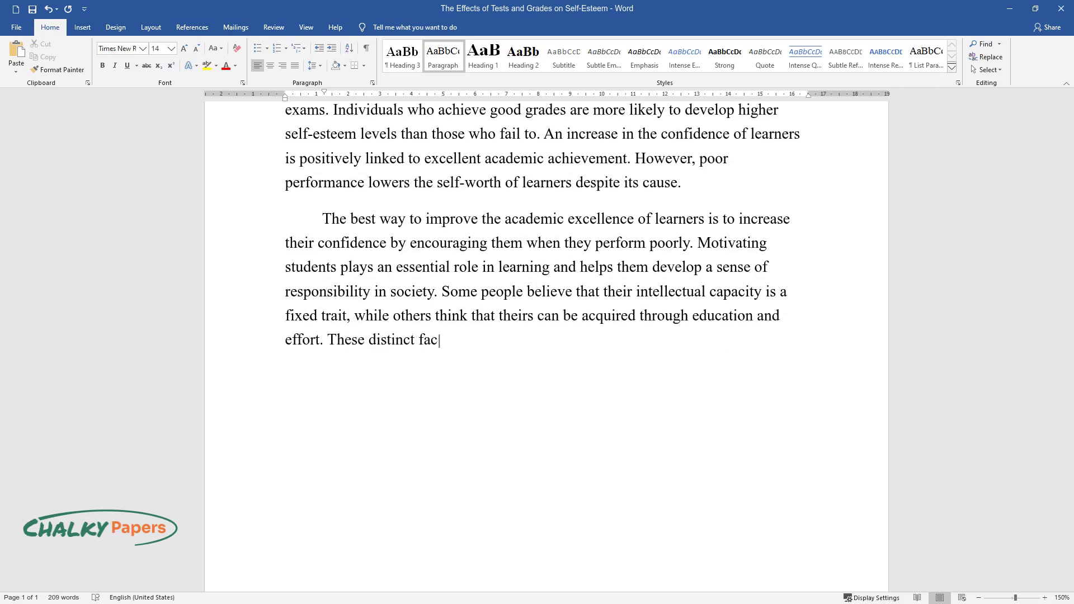
pyautogui.write('es of action create different psyc')
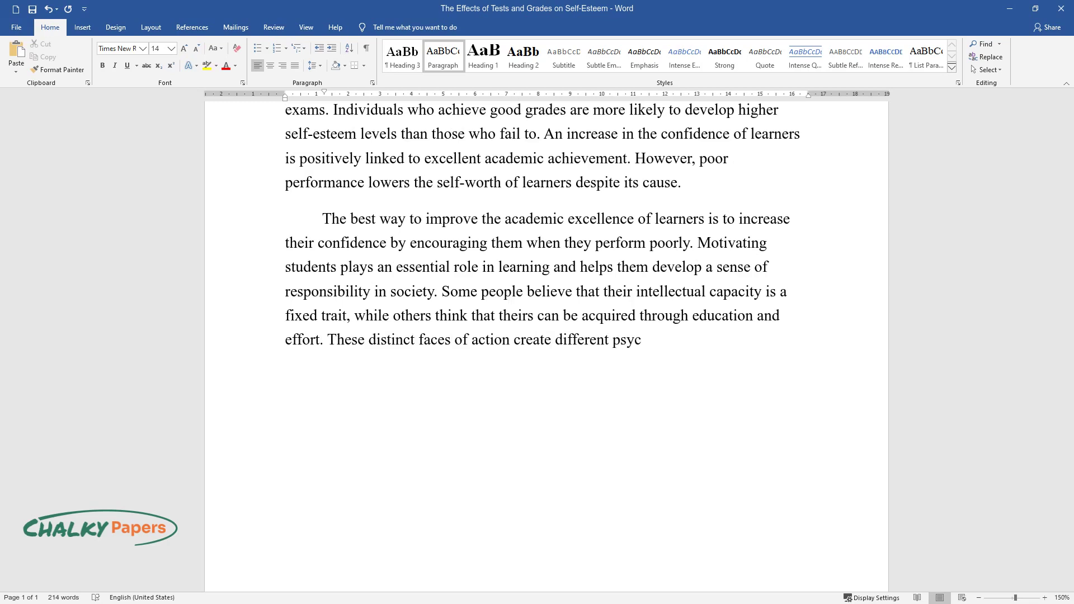
pyautogui.write('hological worlds. People with a fixed mindset priori')
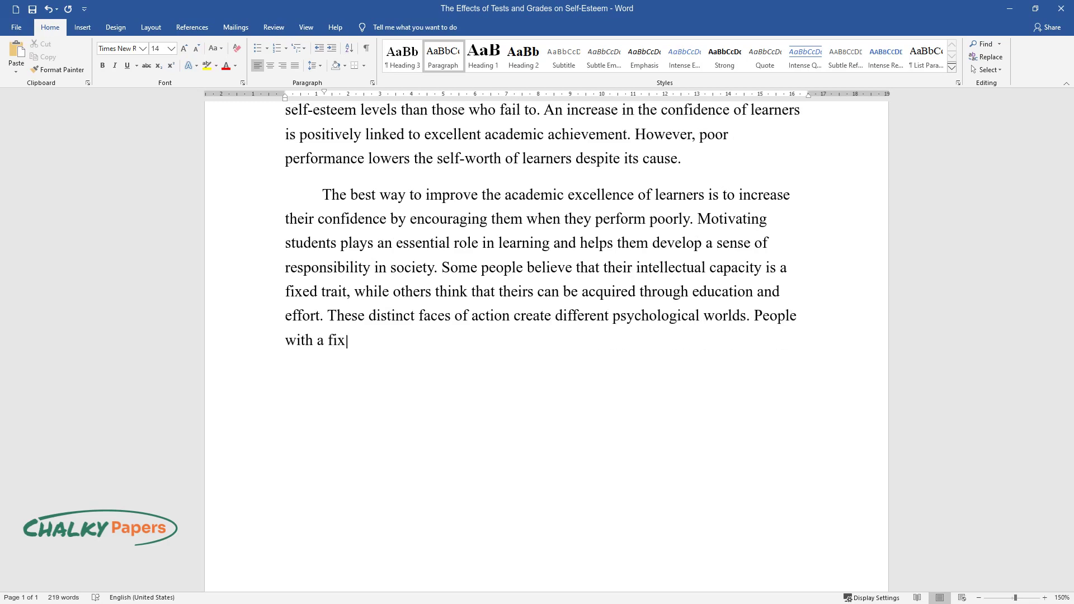
pyautogui.write('tize how others j')
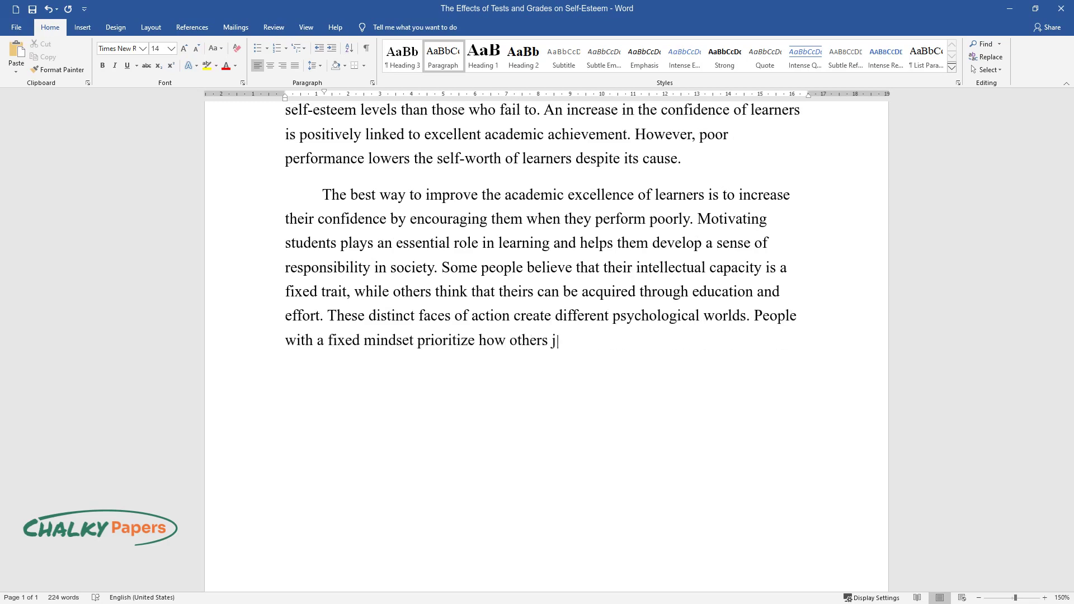
pyautogui.write('udge them with respect to being sma')
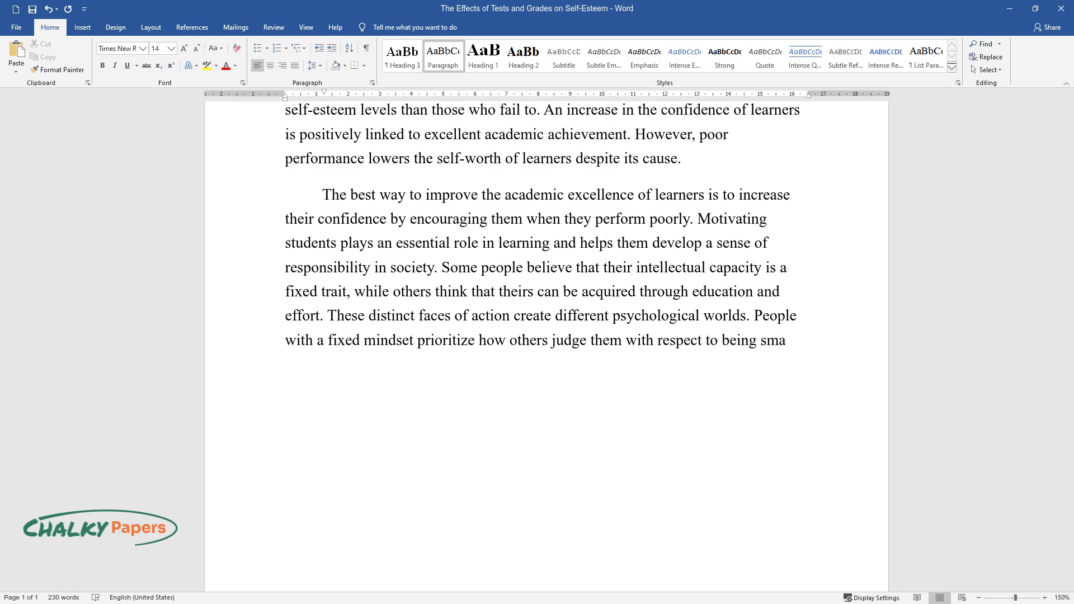
pyautogui.write('rt or not. Individuals in this cat')
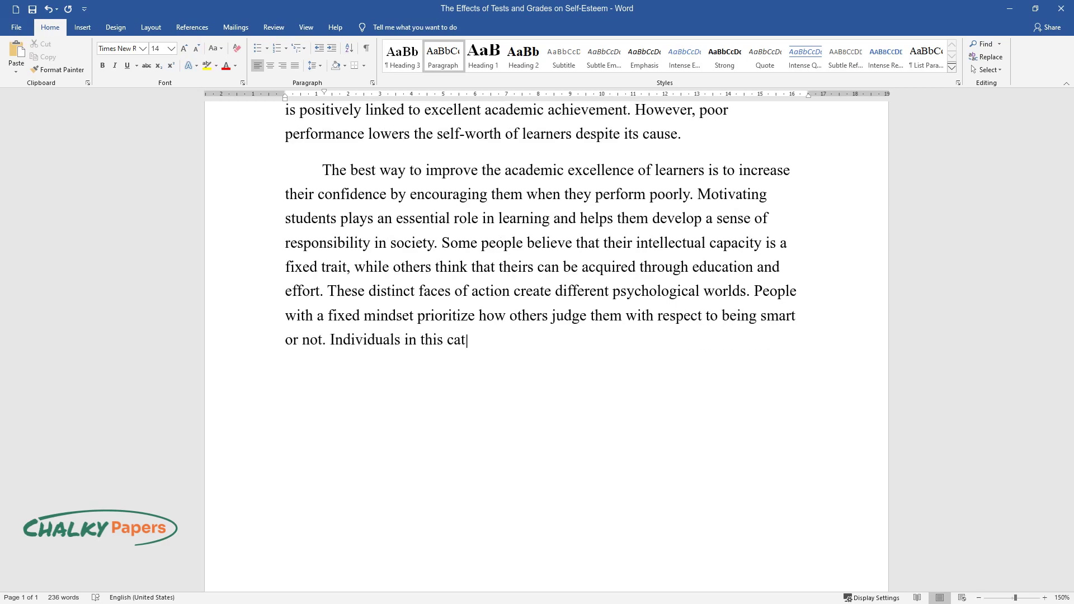
pyautogui.write('egory reject opportunities if they ')
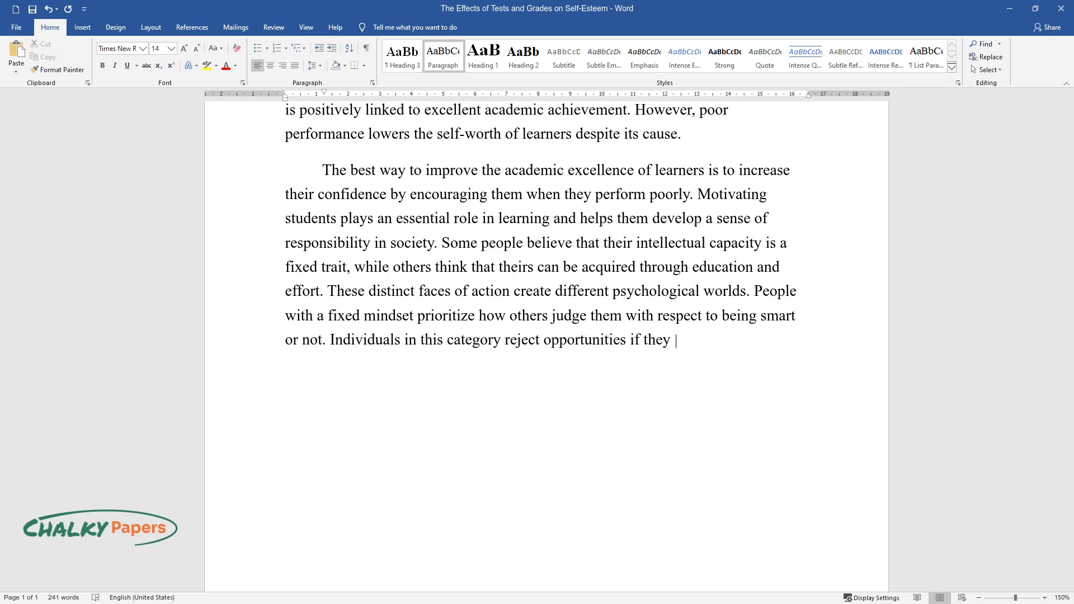
pyautogui.write('might make mistakes. The fixed int')
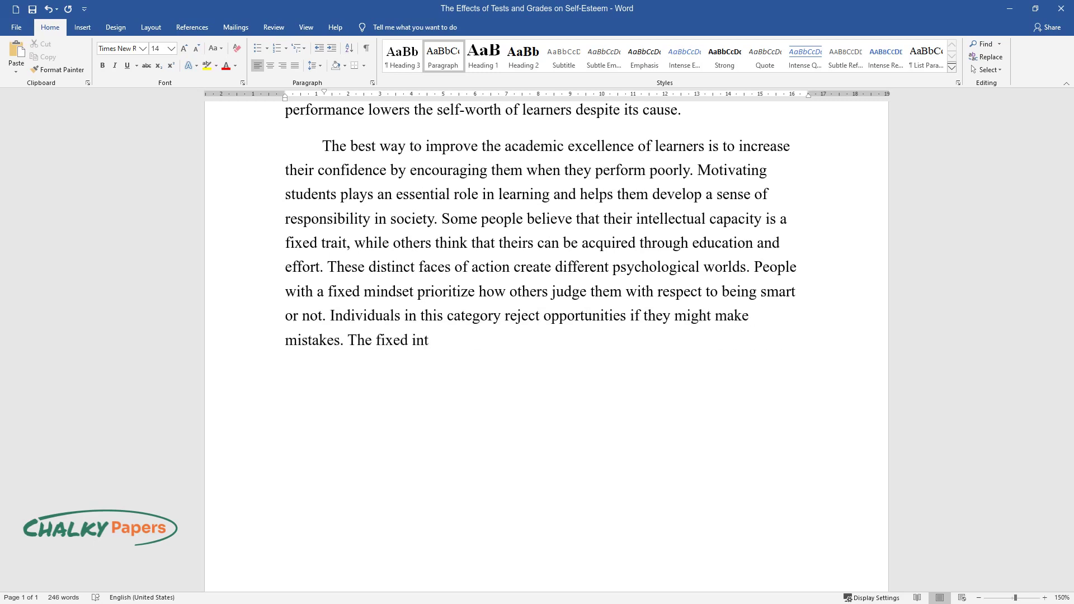
pyautogui.write('elligence mindset does not provide ')
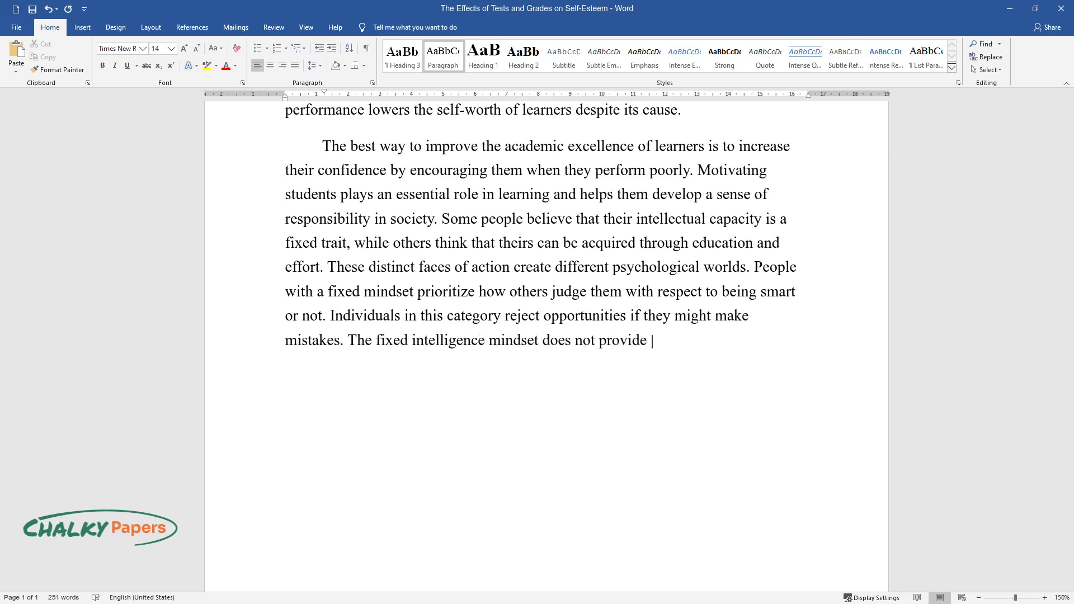
pyautogui.write('viable ways to improve. Students w')
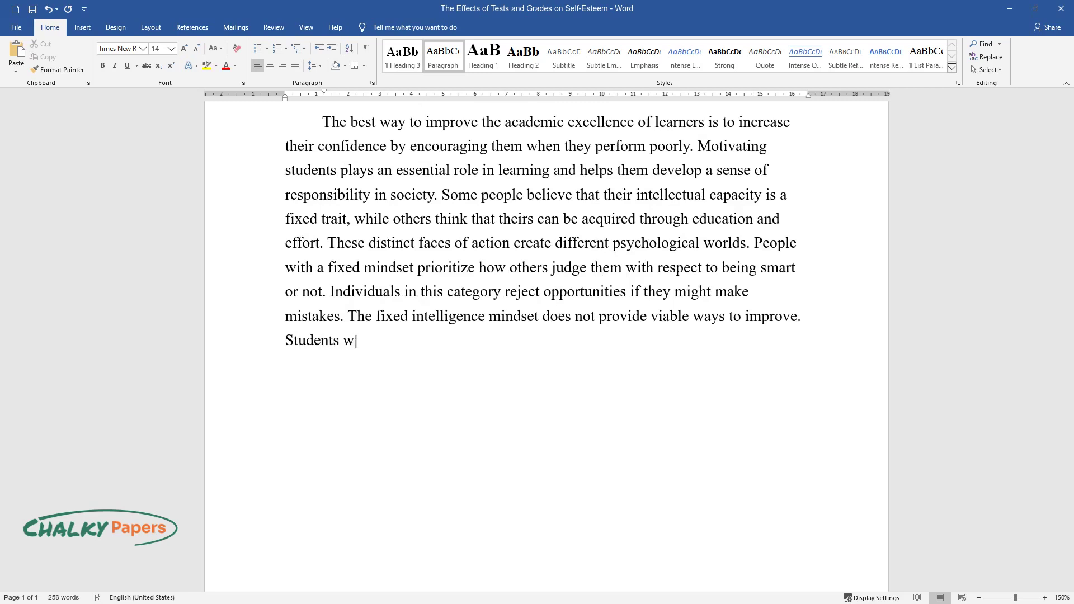
pyautogui.write('ho believe that they can develop th')
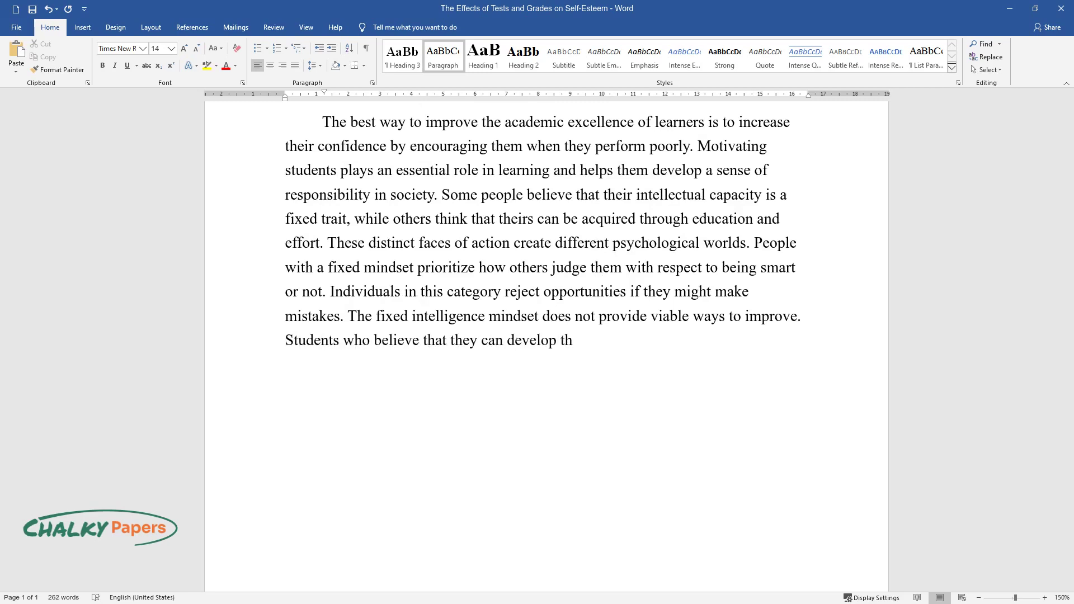
pyautogui.write('eir intelligence focus on a good p')
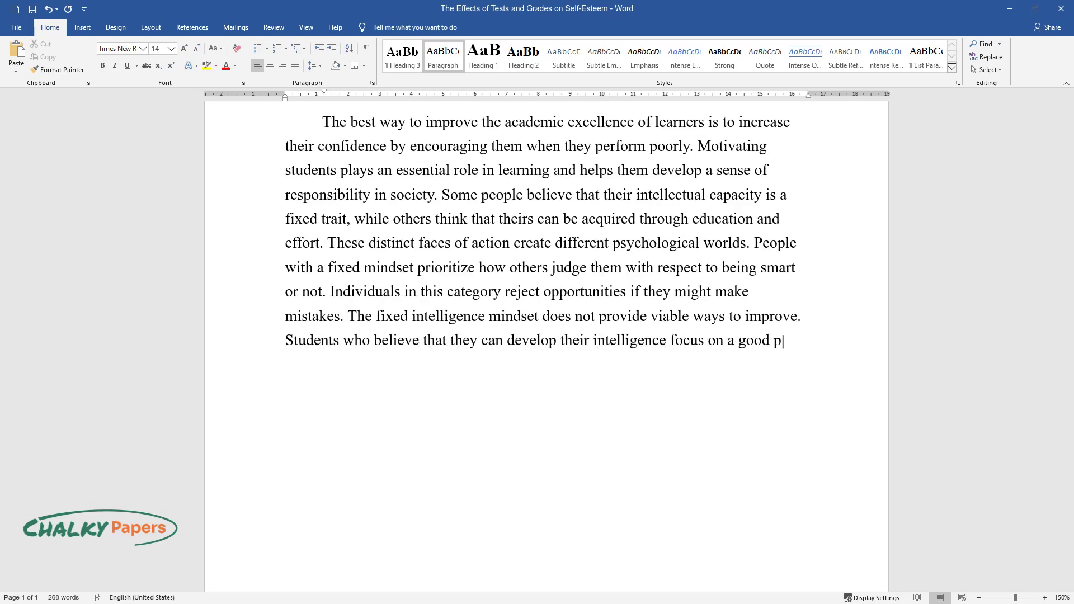
pyautogui.write('erformance, while those who fail to')
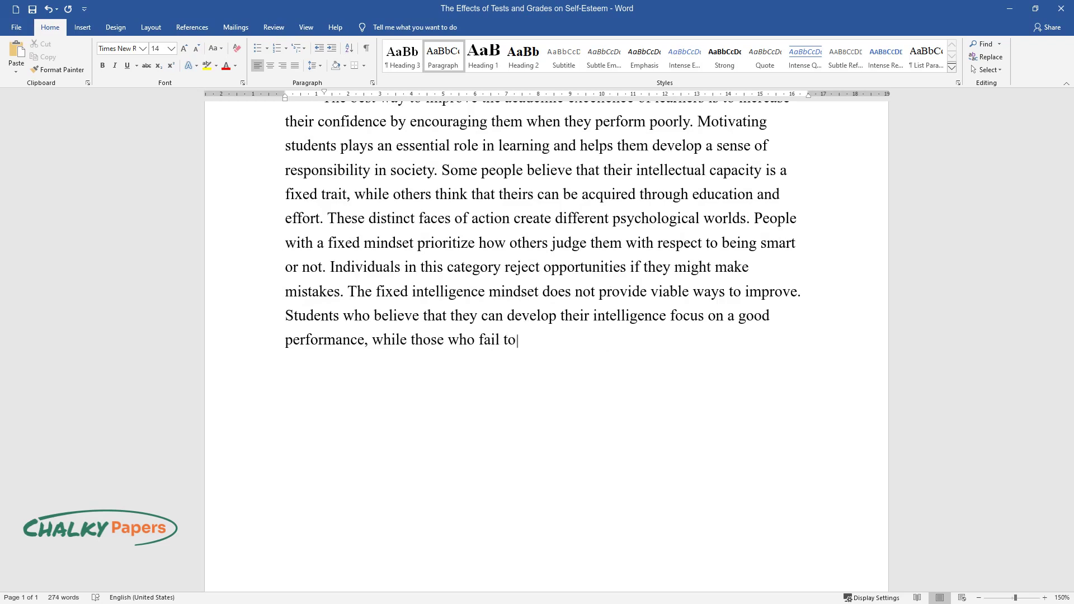
pyautogui.write(' focus on things that may enhance')
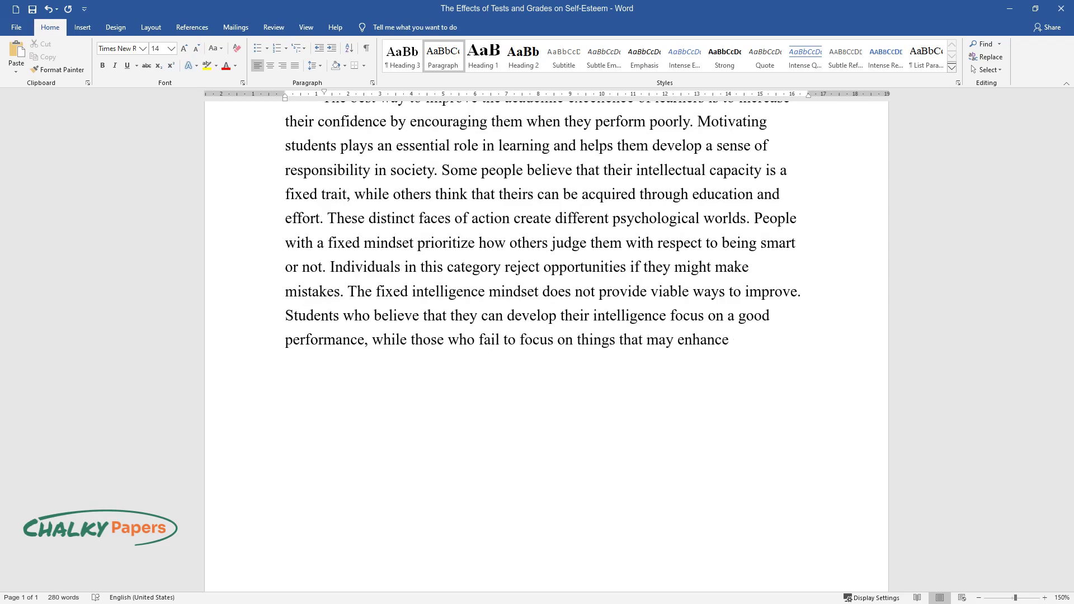
pyautogui.write(' their inspiration, resilience, and')
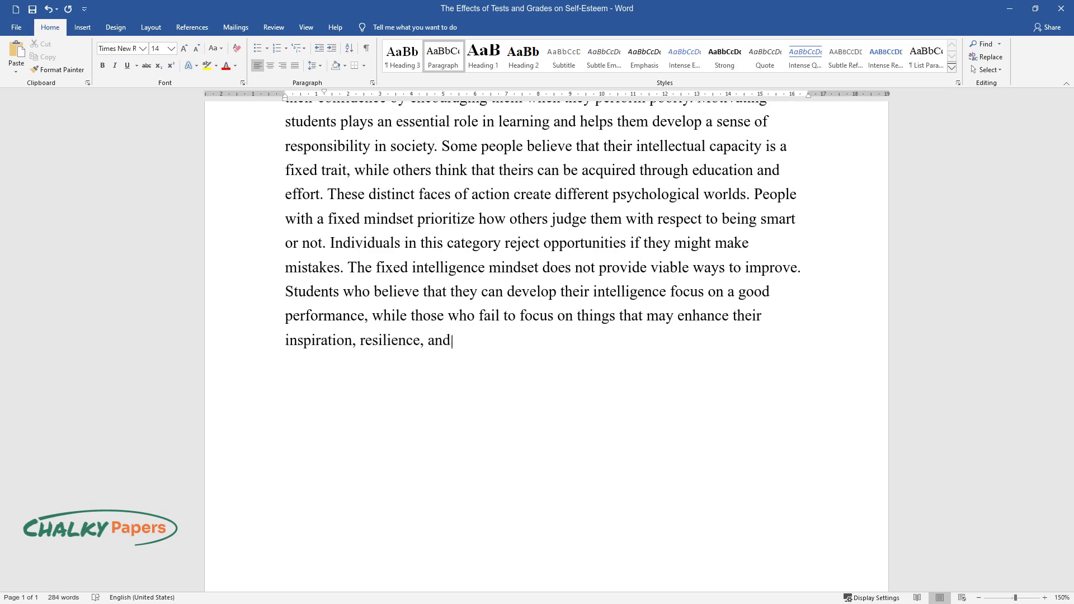
pyautogui.write(' learning.')
pyautogui.press('Return')
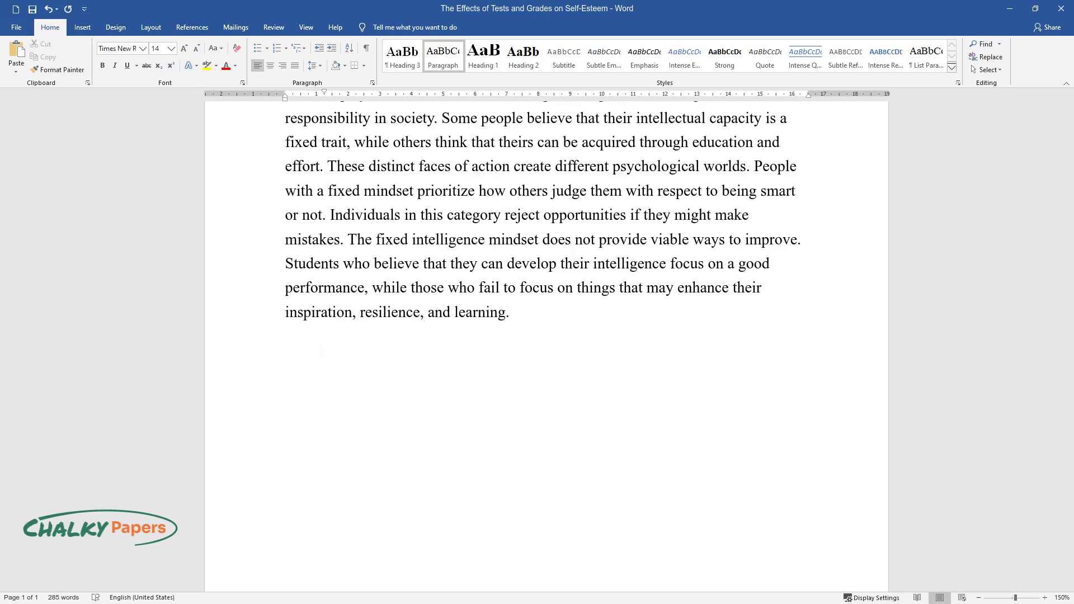
pyautogui.write('Self-validation is the process ')
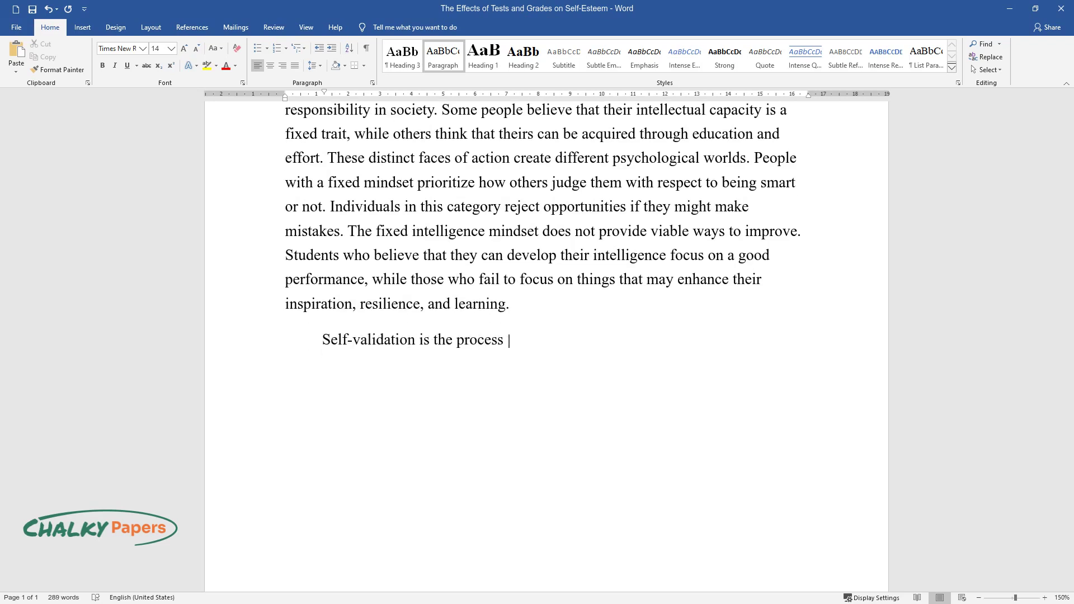
pyautogui.write('through which students determine the')
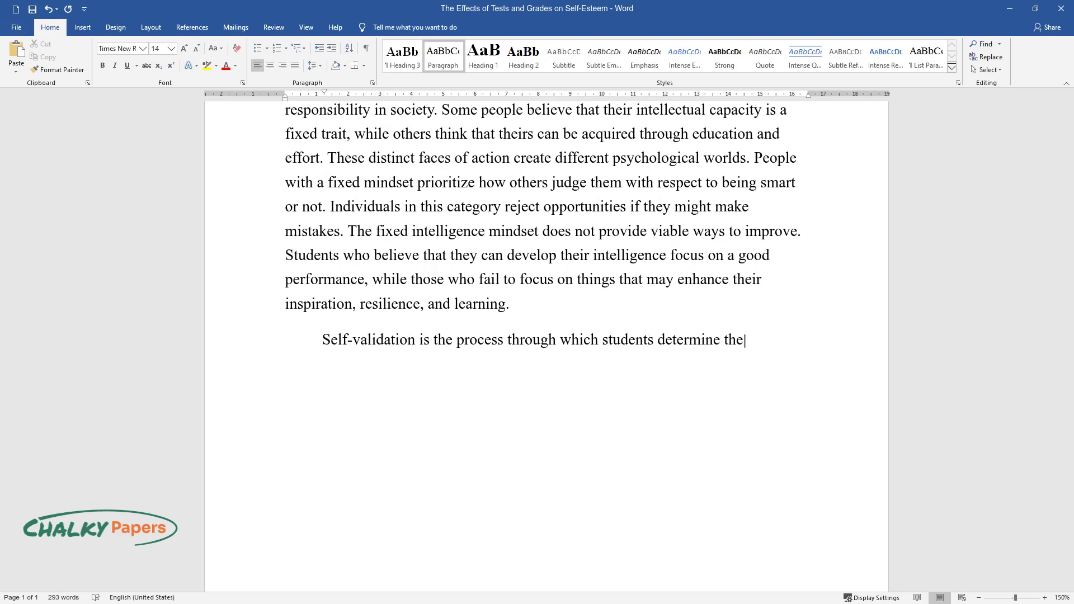
pyautogui.write('ir self-worth by comparing themselve')
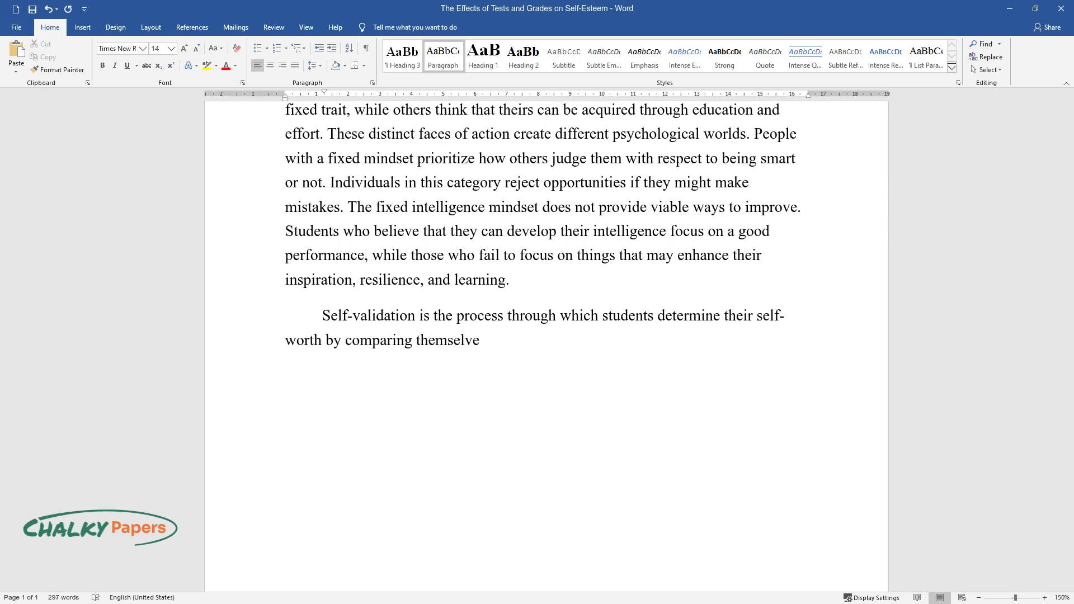
pyautogui.write('s to classmates. Most college studen')
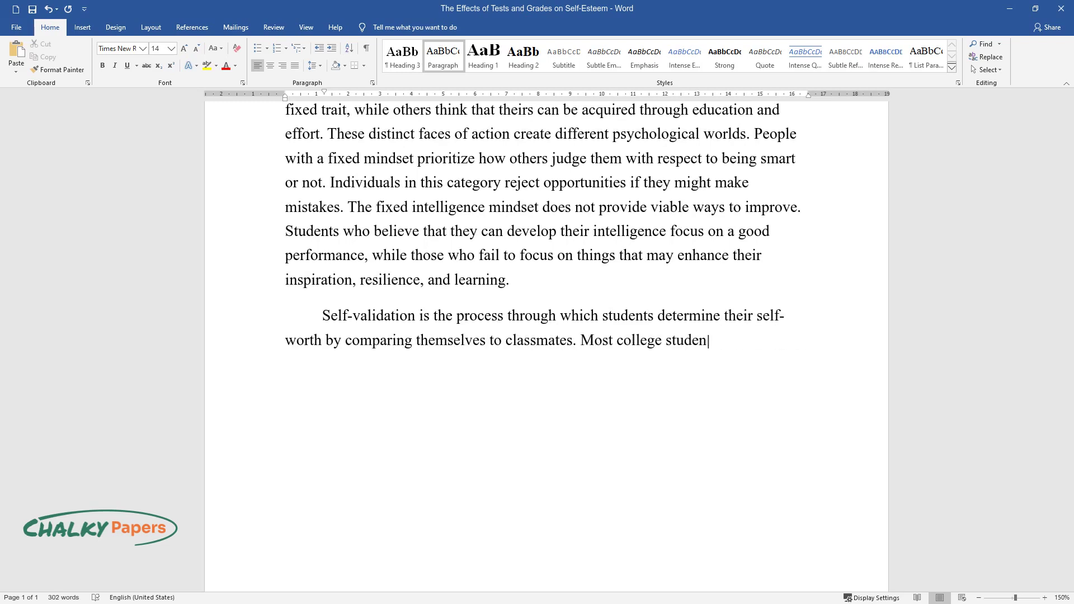
pyautogui.write('ts feel that their relationships with others')
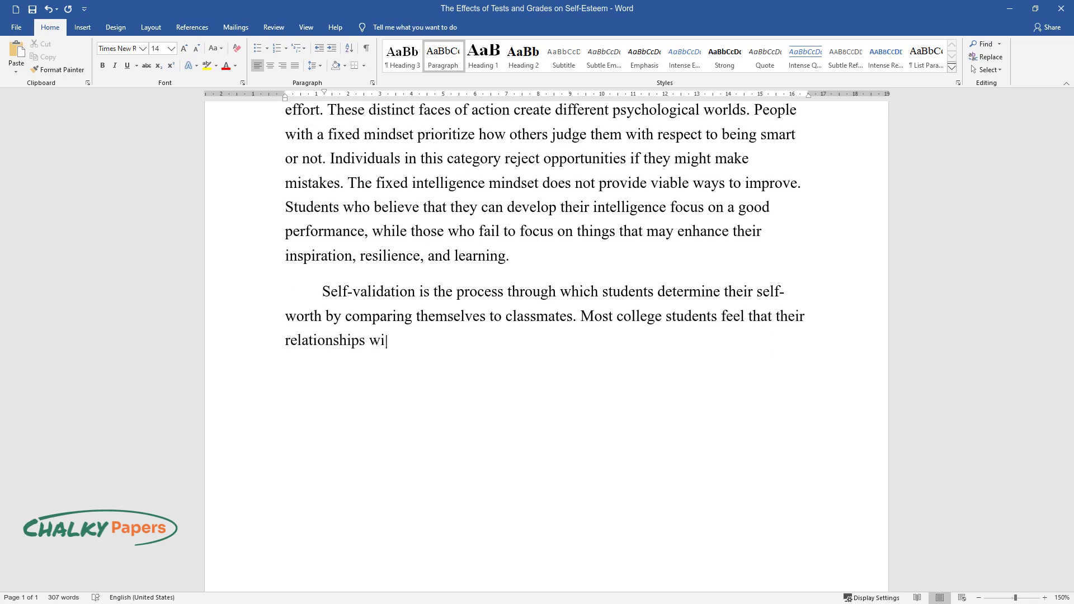
pyautogui.write(' is best on their performan')
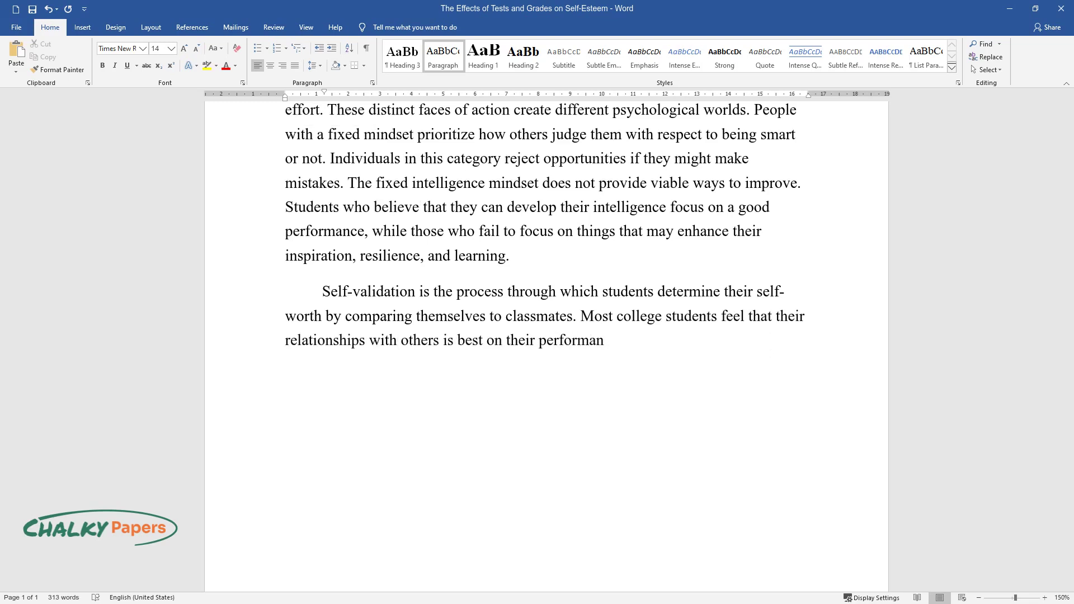
pyautogui.write('ce in class. Evidently, poor performance may have an a')
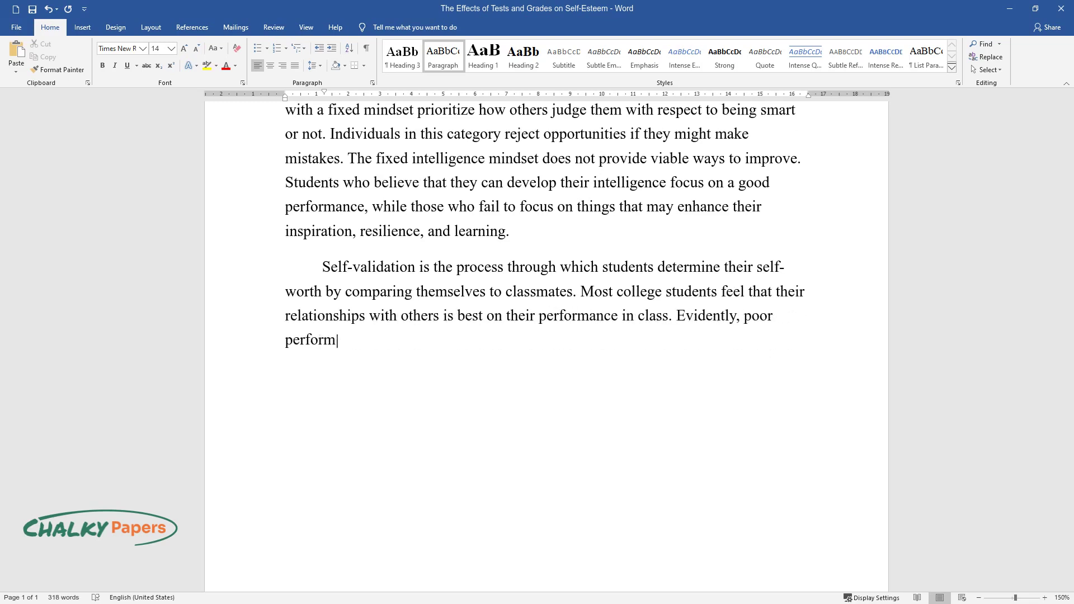
pyautogui.write('dverse effect on ')
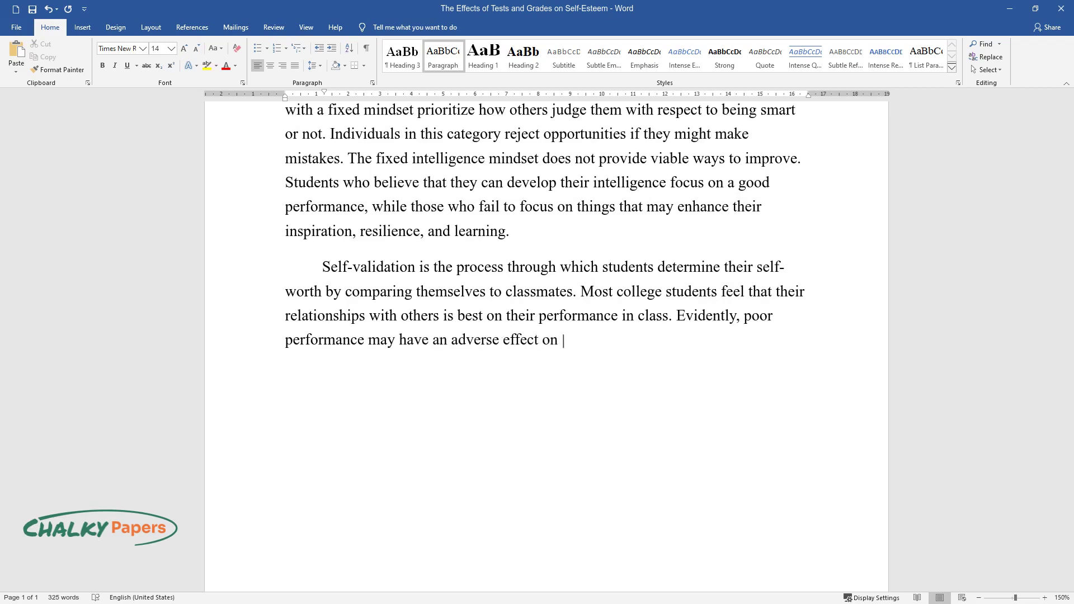
pyautogui.write('students because it makes them feel')
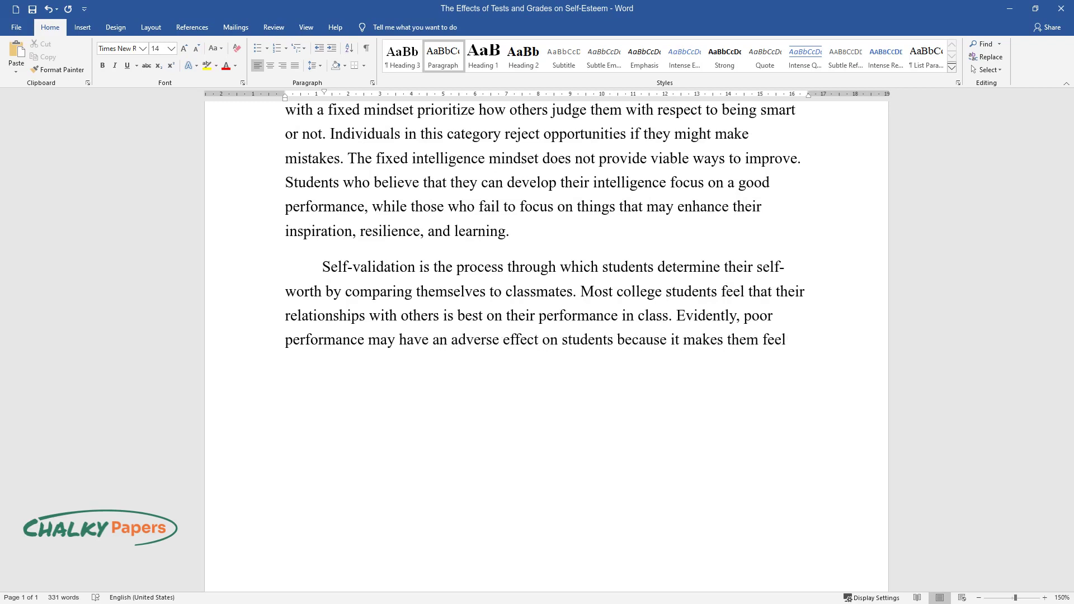
pyautogui.write(' inferior to their classmates who per')
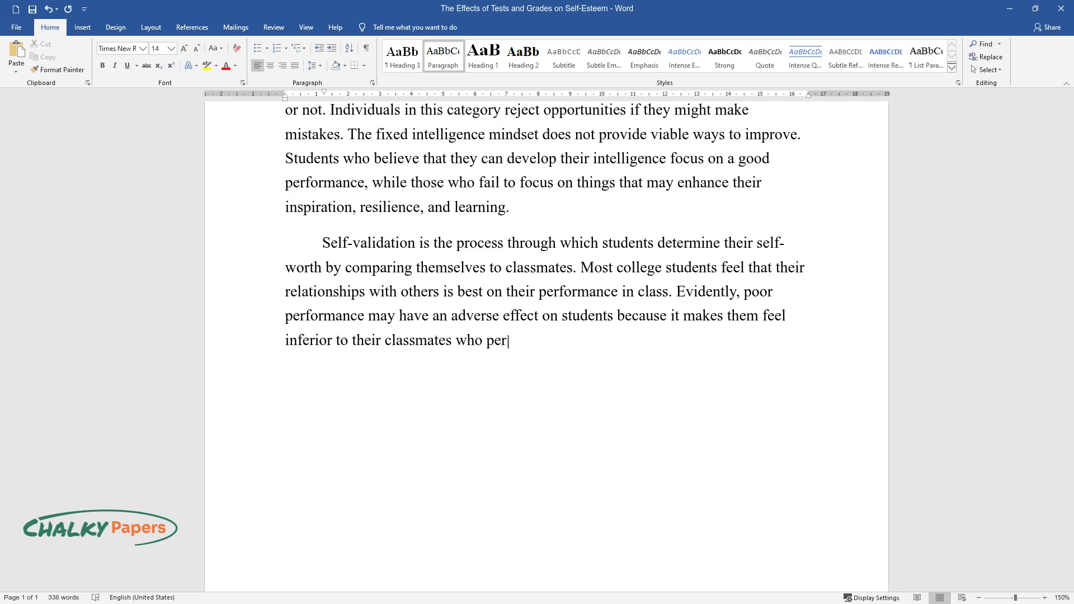
pyautogui.write('form above average. Part of the lea')
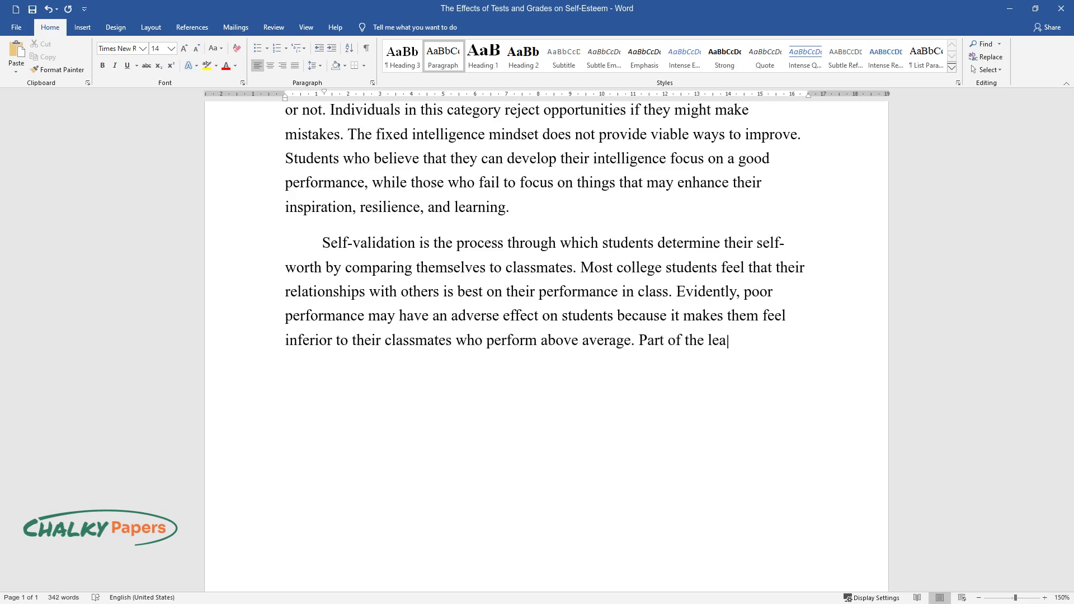
pyautogui.write('rners believes that grades are the d')
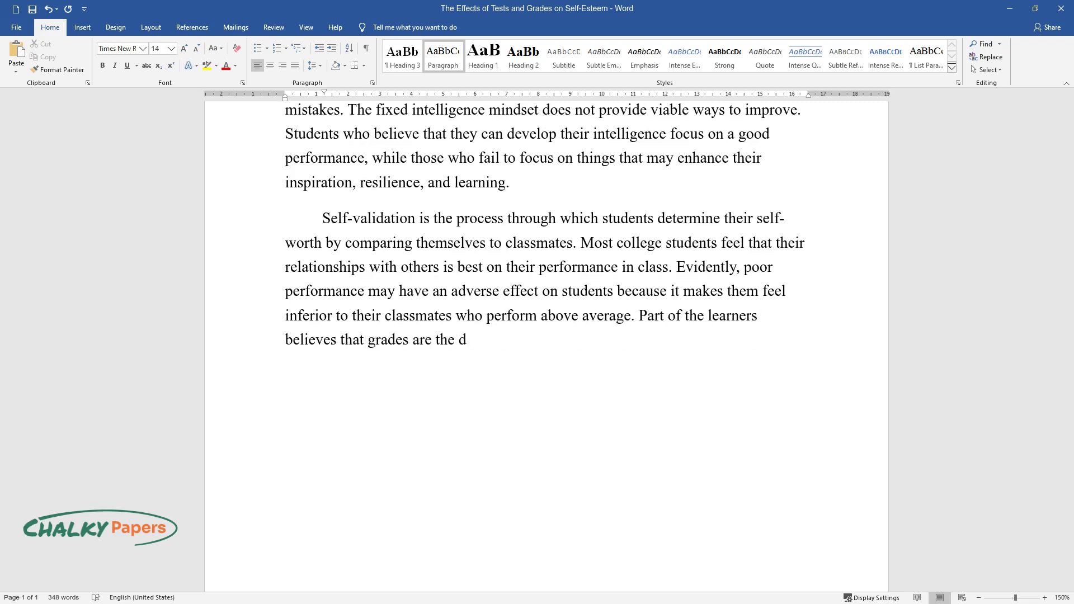
pyautogui.write('efinitive determination of their sel')
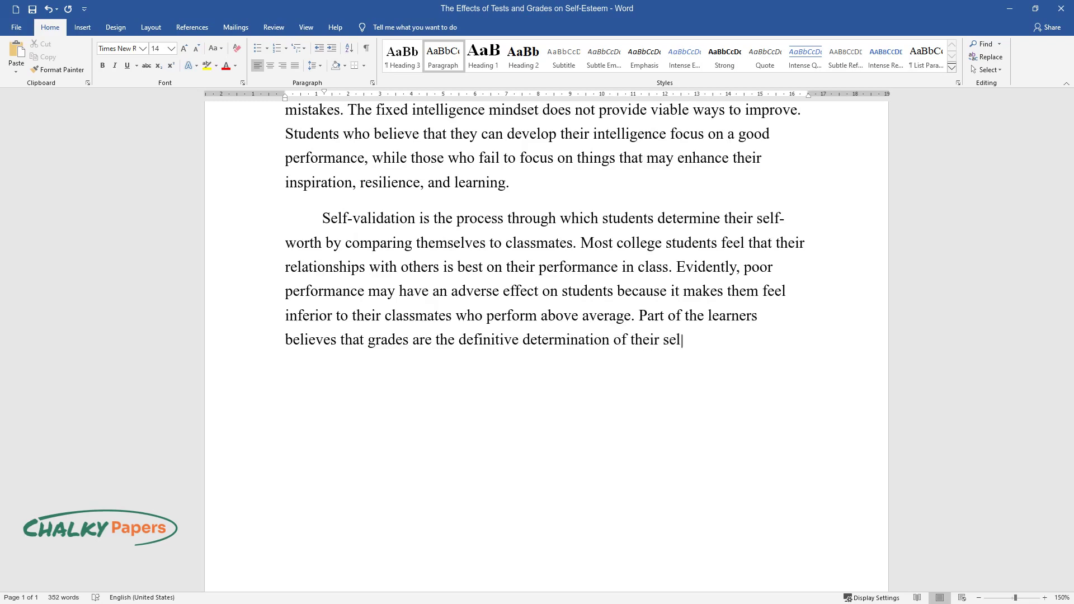
pyautogui.write('f-esteem. If they receive bad grades')
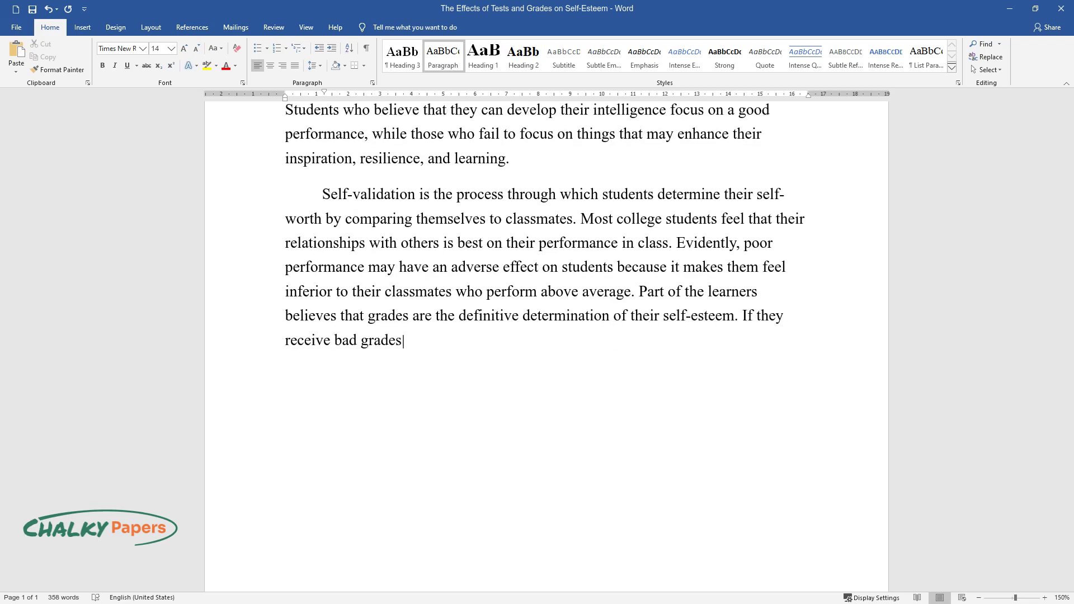
pyautogui.write(' instead of good ones, they perceiv')
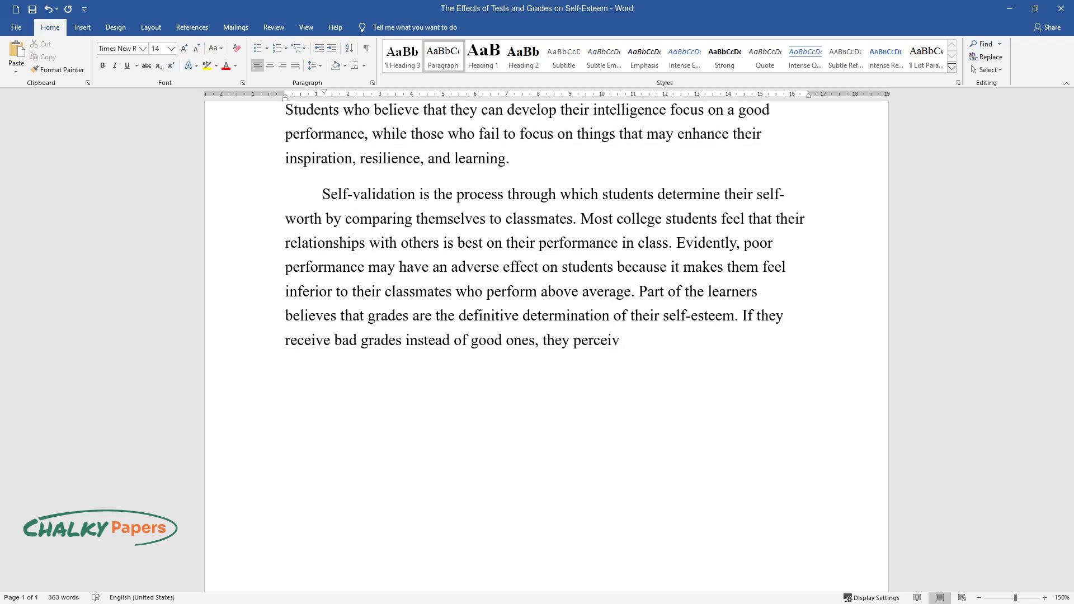
pyautogui.write('e themselves as failures. The gradin')
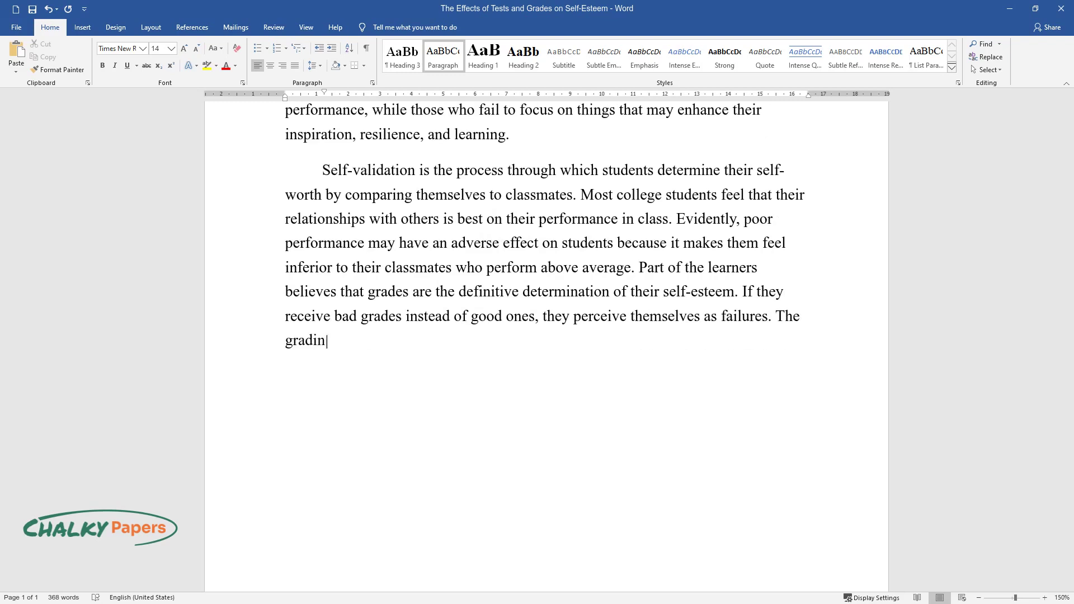
pyautogui.write('g system of numerous institutions ha')
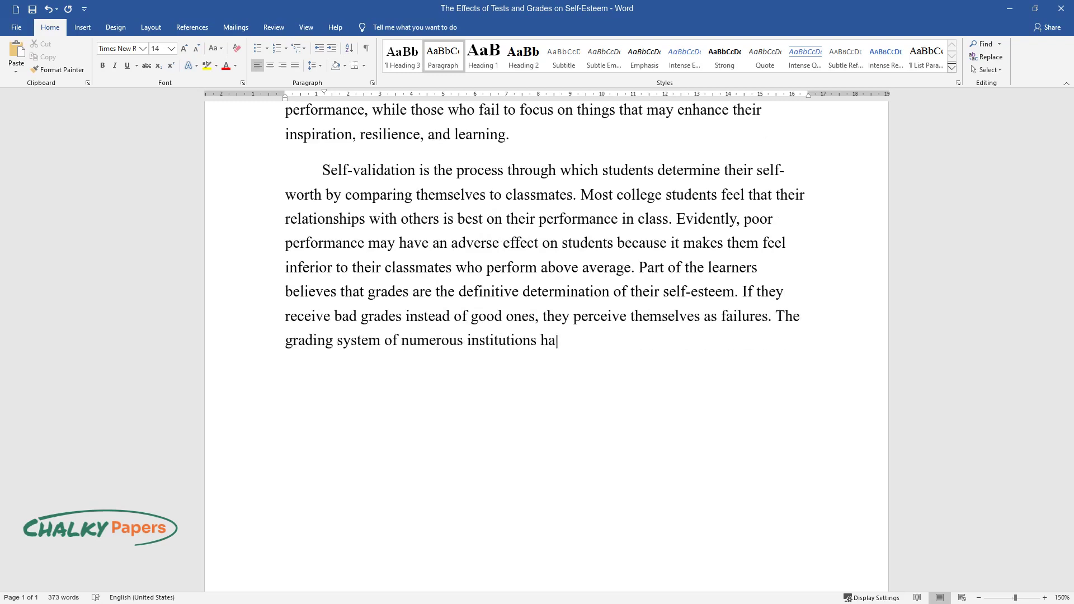
pyautogui.write('s fundamentally developed into a co')
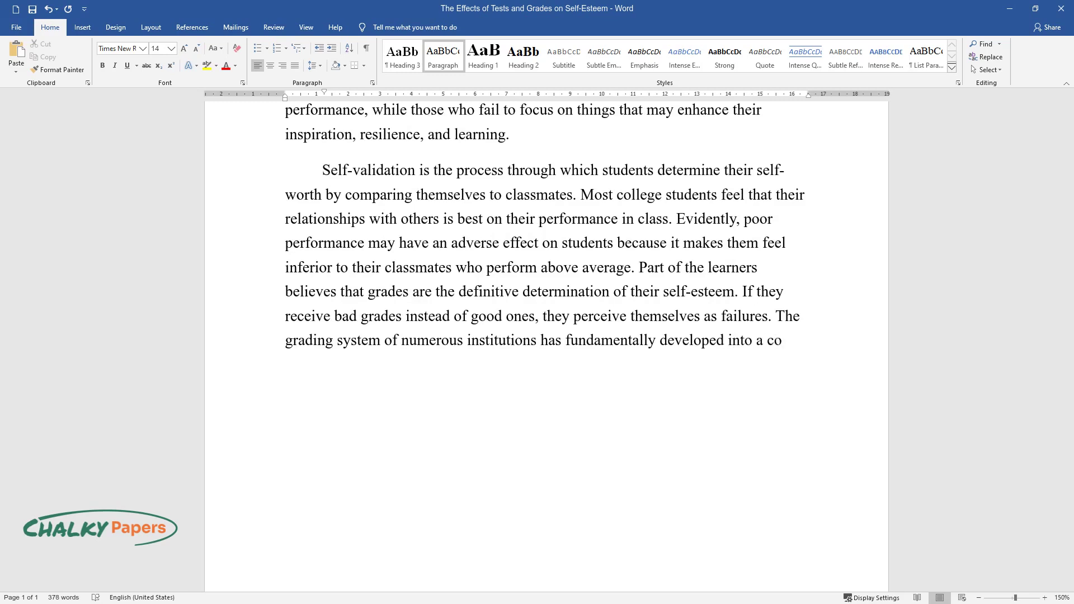
pyautogui.write('mpetition for the highest scores in tests. Learning institutions should')
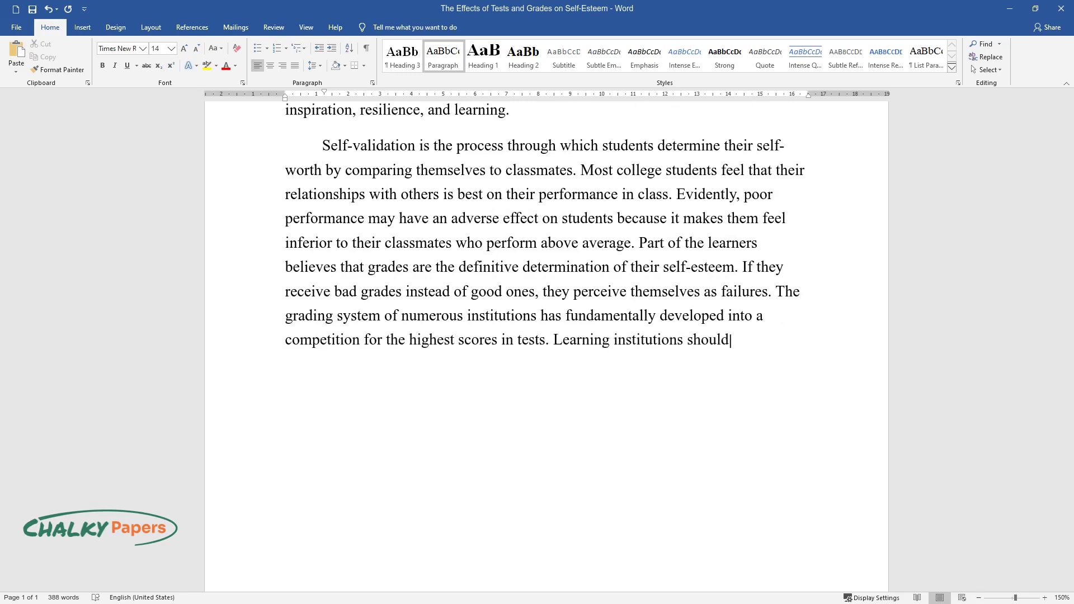
pyautogui.write(' appreciate the implications of poor')
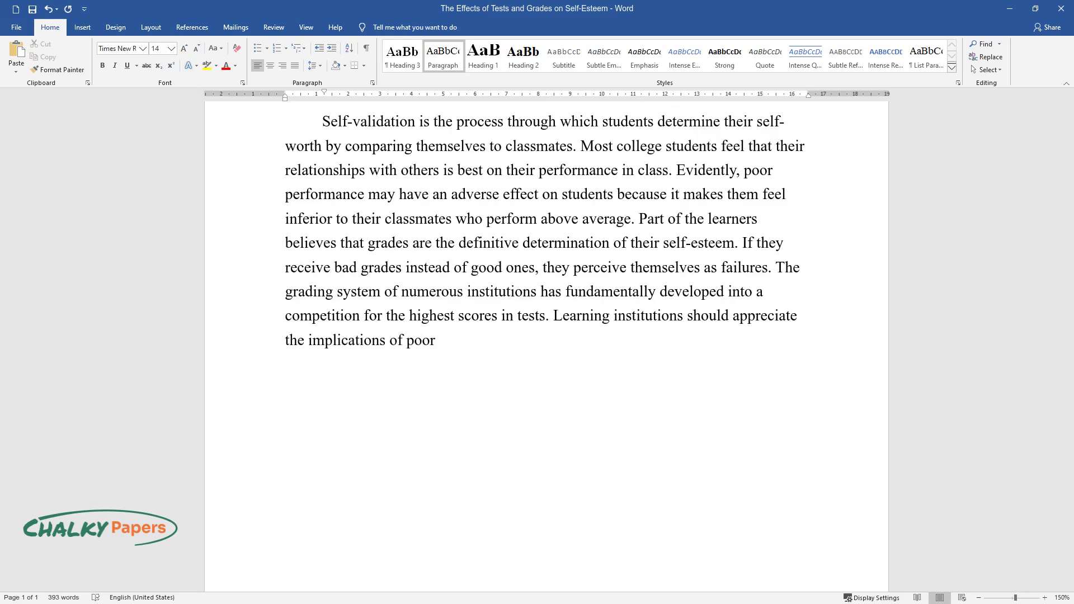
pyautogui.write(' performance and the challenge of he')
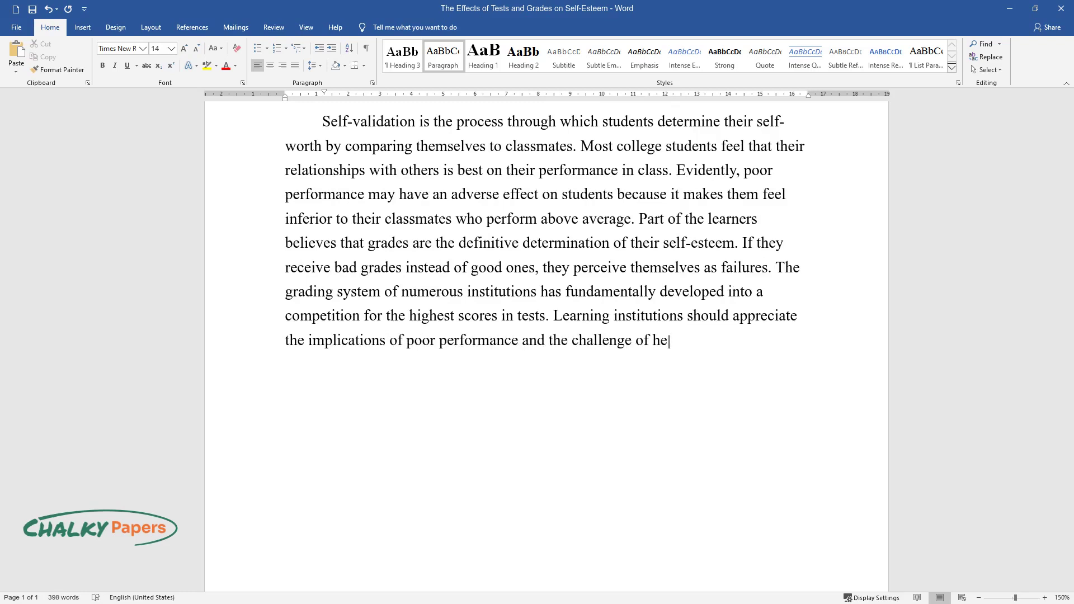
pyautogui.write('lping students overcome low self-est')
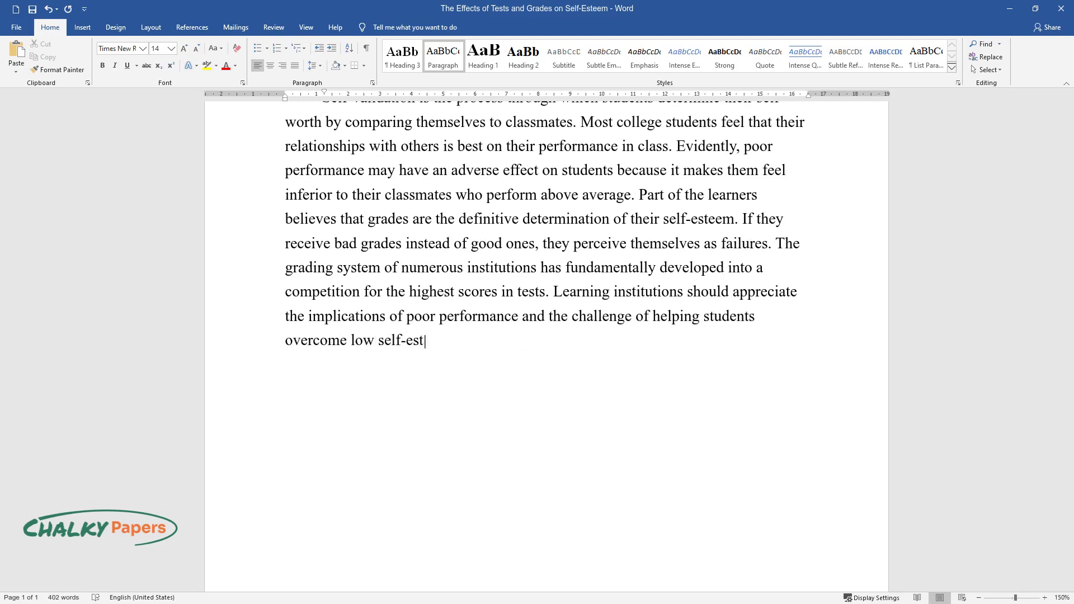
pyautogui.write('eem associated with low grades.')
# Start a new paragraph after the self-validation paragraph ending 'associated with low grades.'
pyautogui.press('Return')
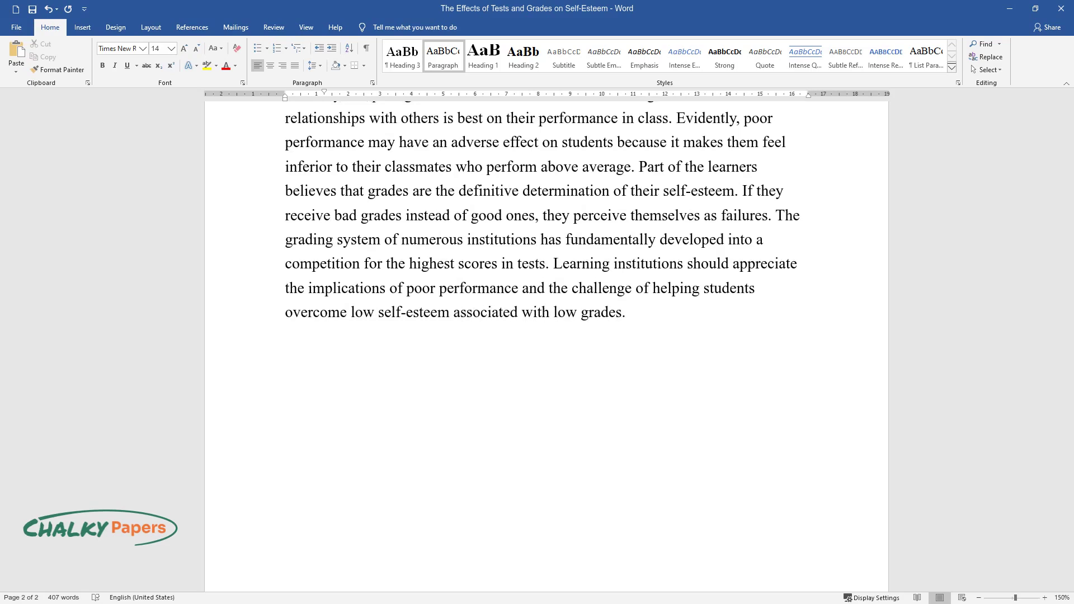
# Type the paragraph 'Even though the grading system is important…' arguing grading breeds hopelessness and self-hate
pyautogui.write('Even')
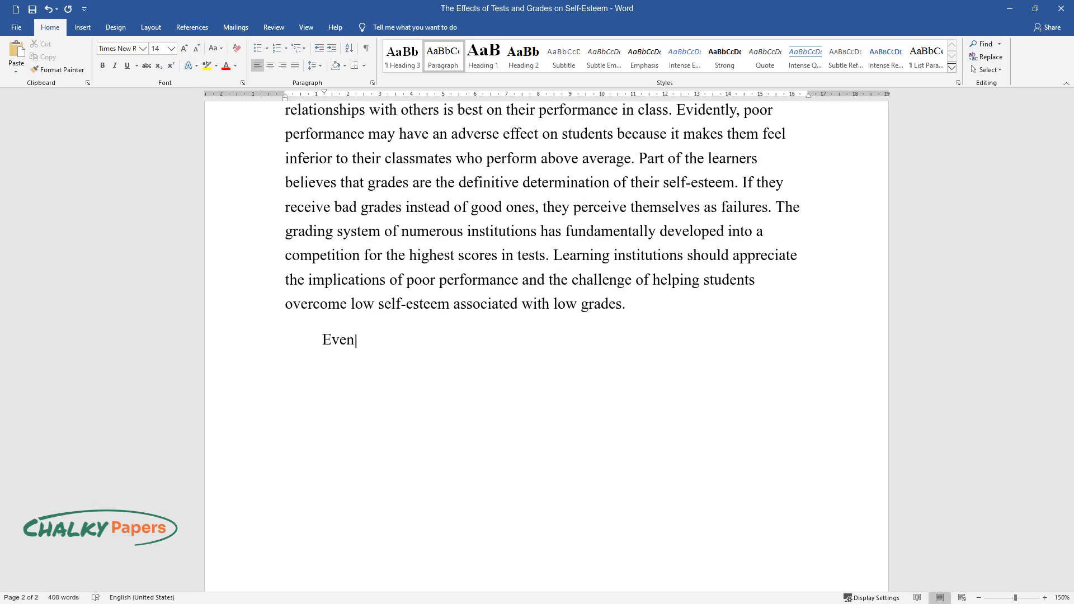
pyautogui.write(' though the grading system is importa')
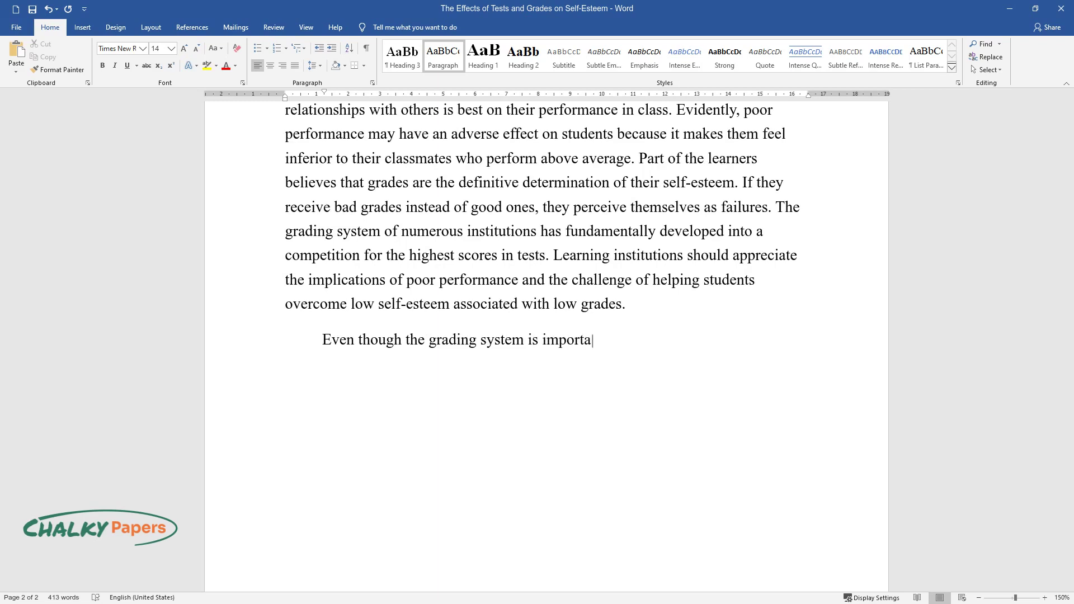
pyautogui.write('nt in determining the academic progr')
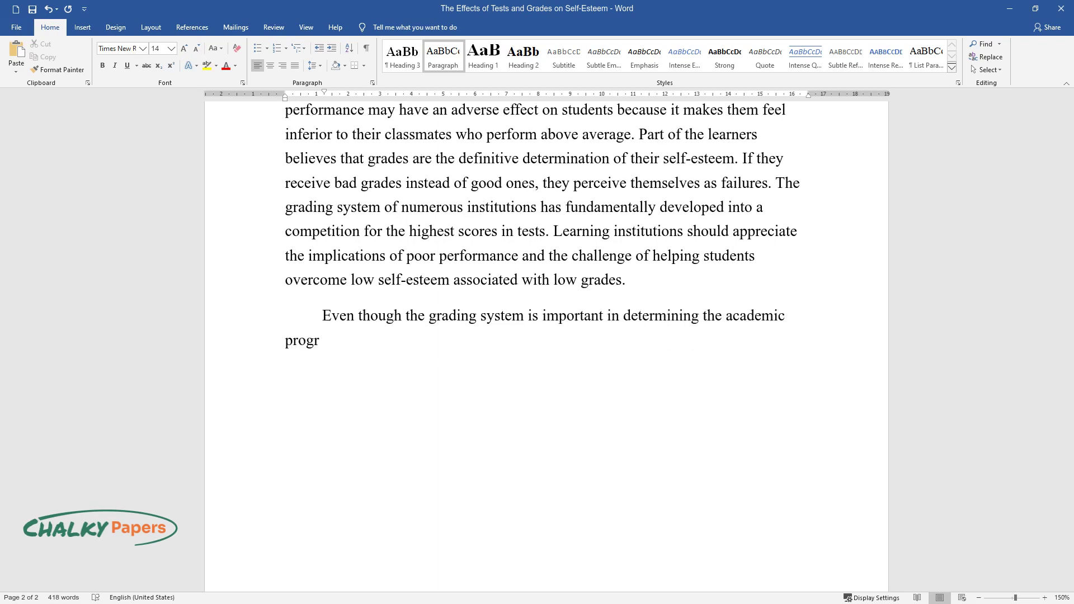
pyautogui.write('ess of learners and applying informa')
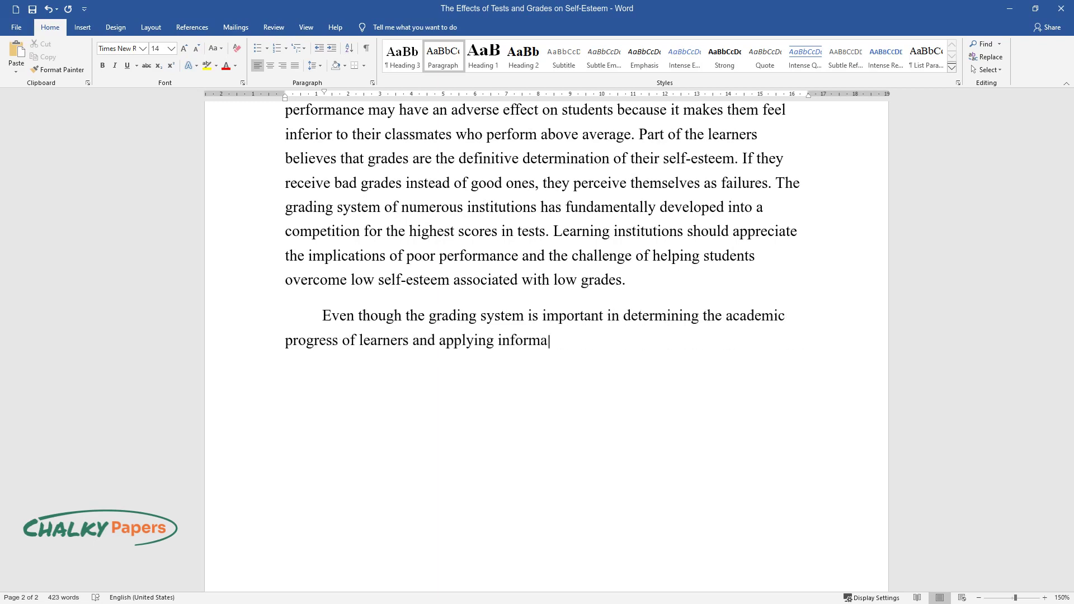
pyautogui.write('tion, it increases hopelessness and n')
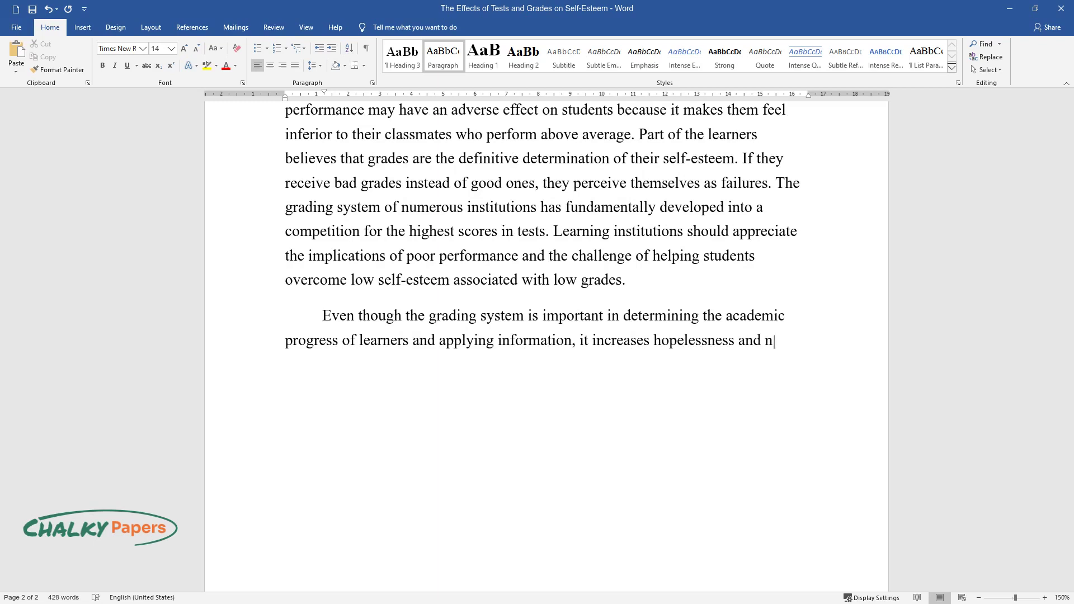
pyautogui.write('ervousness in students. According to')
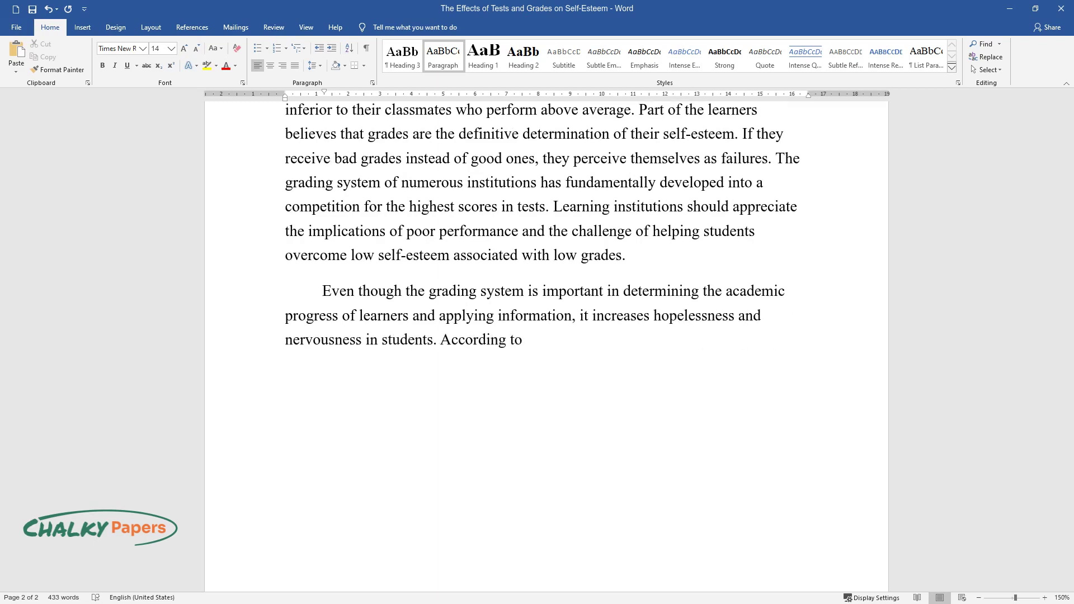
pyautogui.write(' Coelho and Romão, comparing perform')
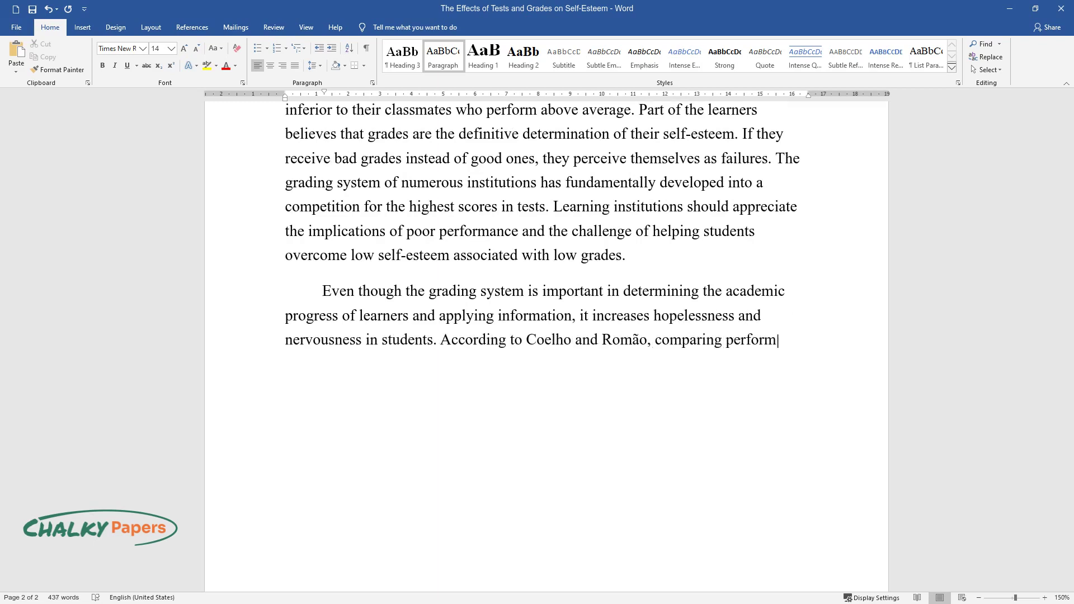
pyautogui.write('ing students to non-performing ones i')
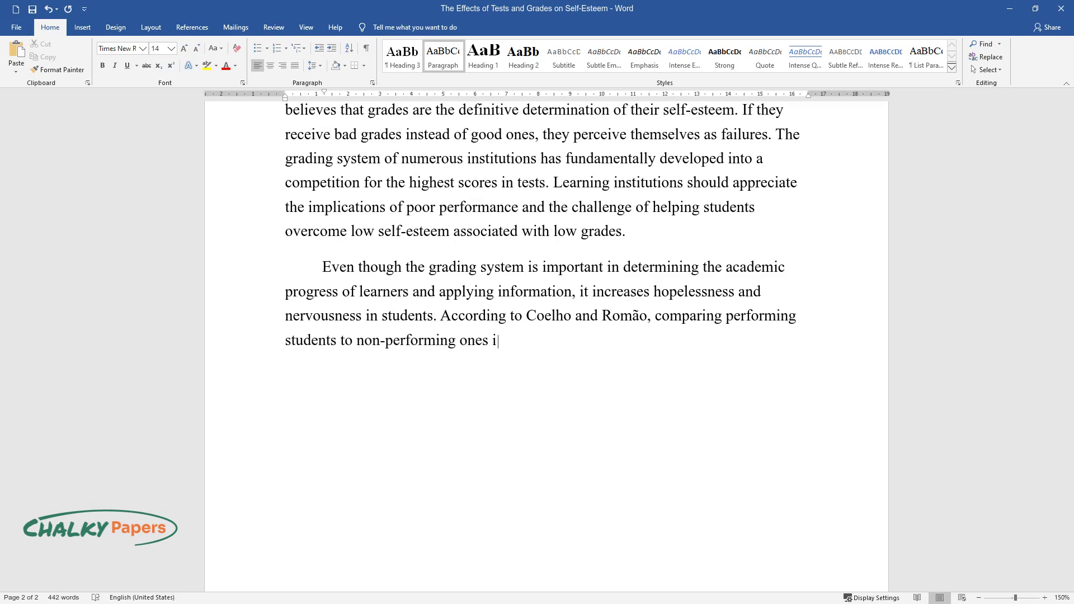
pyautogui.write('s damaging to their mental health. E')
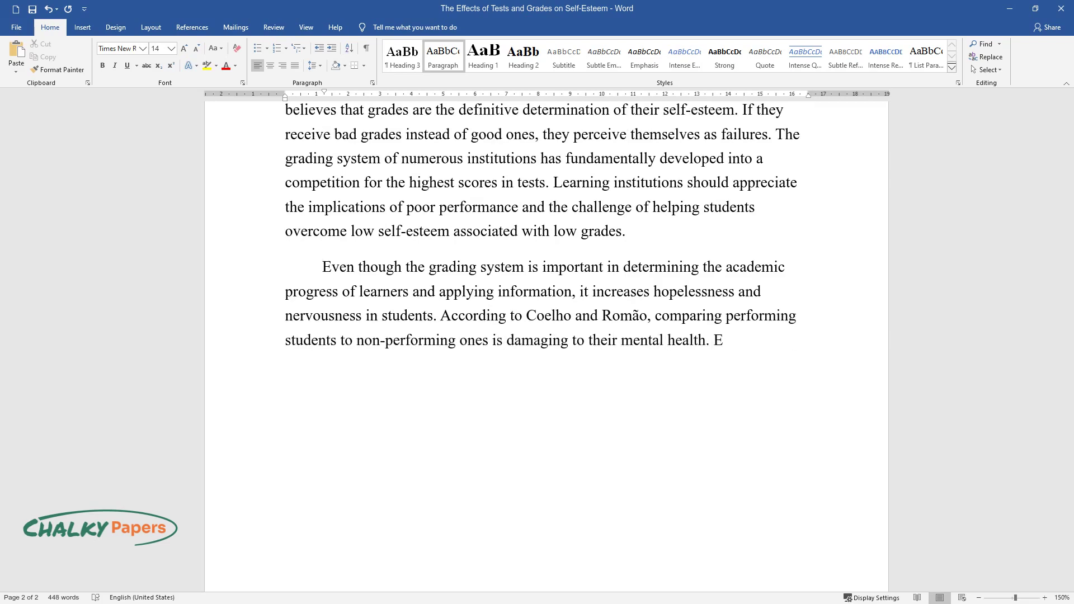
pyautogui.write('valuating the worth of learners by l')
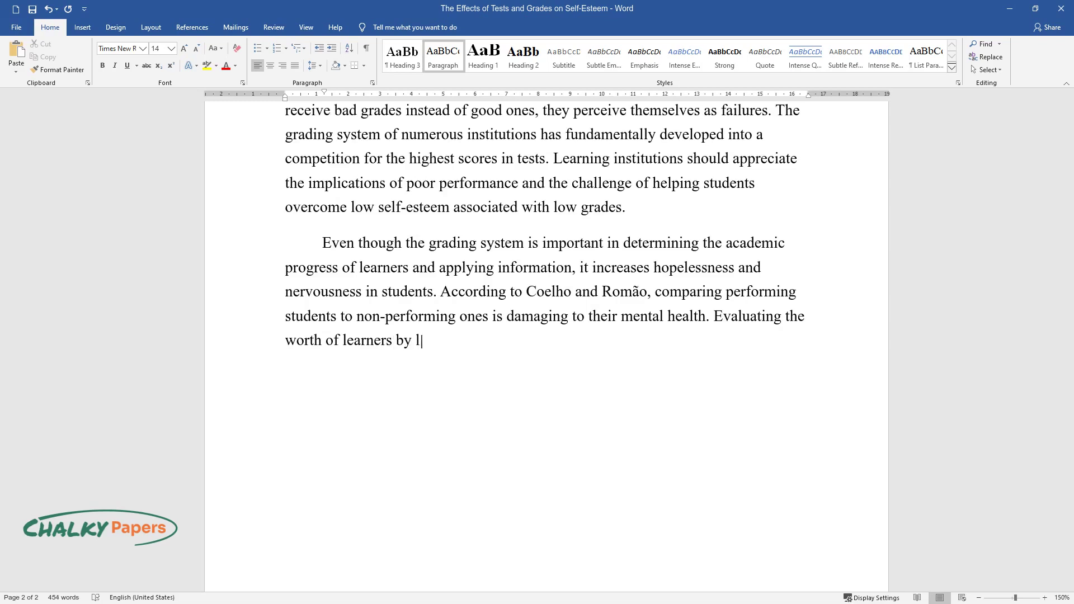
pyautogui.write('ikening their educational and extramu')
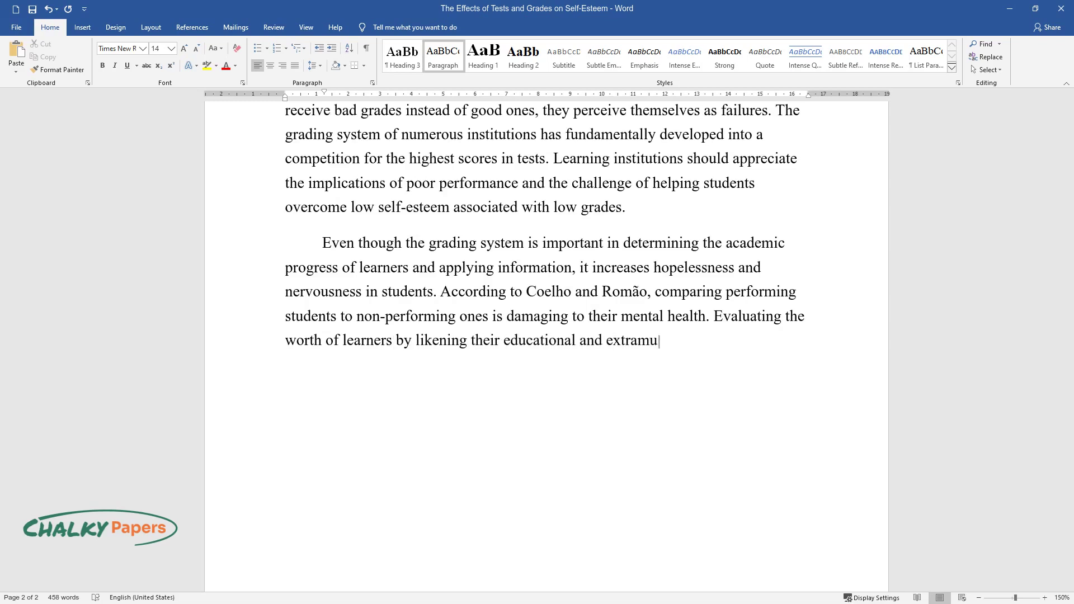
pyautogui.write('ral merits to others will force them ')
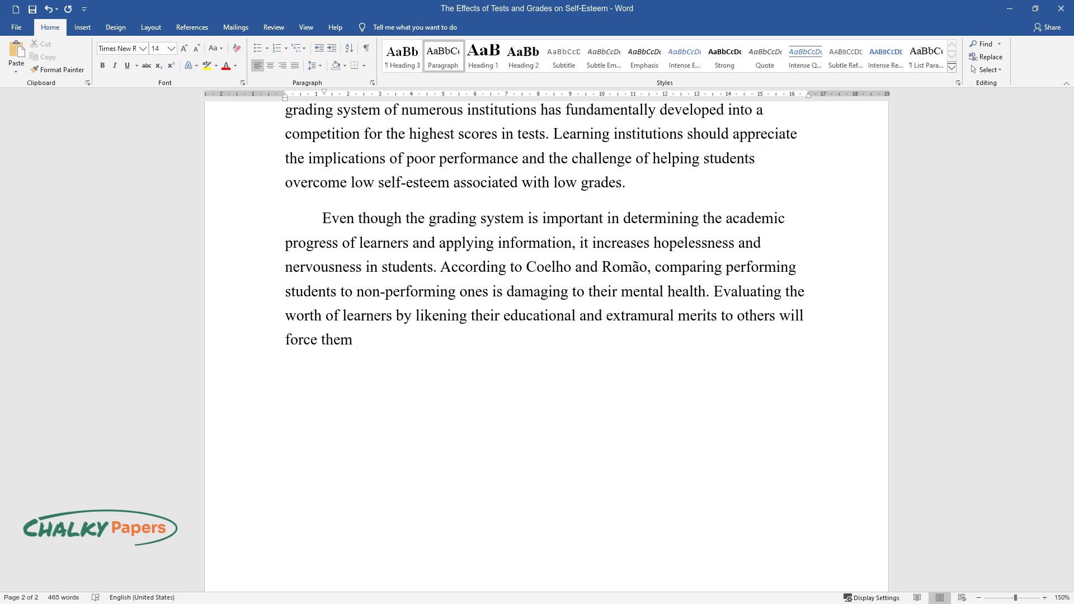
pyautogui.write('to equate themselves to everyone aro')
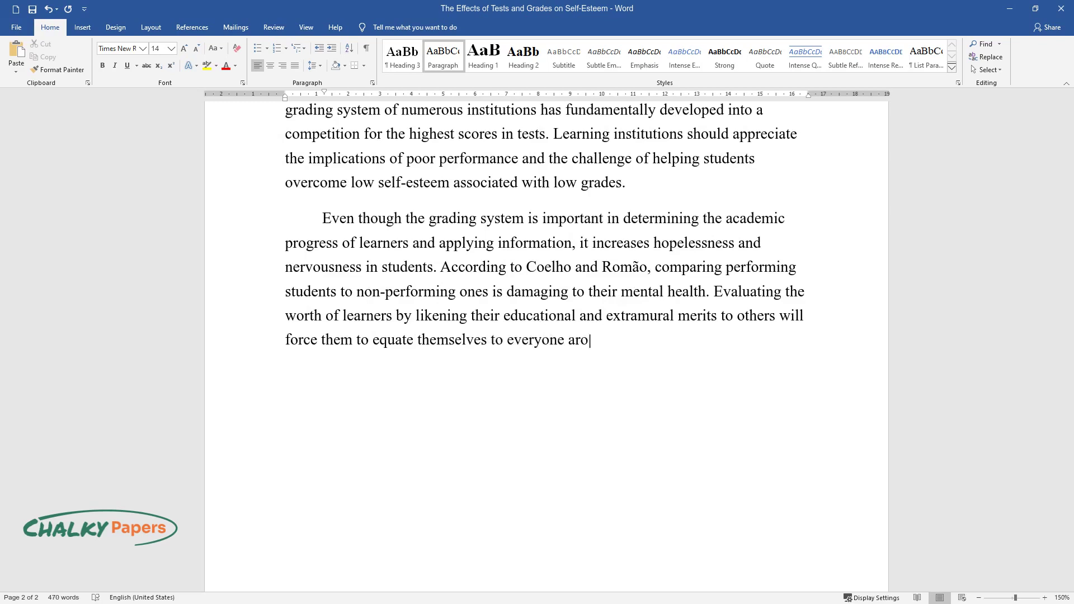
pyautogui.write('und them, affecting their general self-esteem')
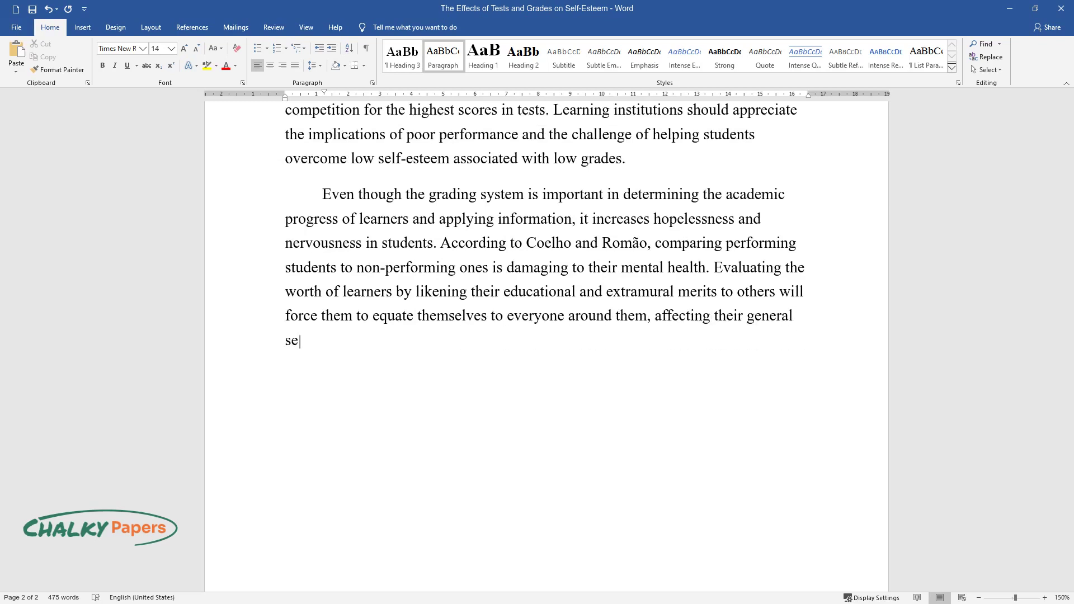
pyautogui.write('. The heavy focus on good g')
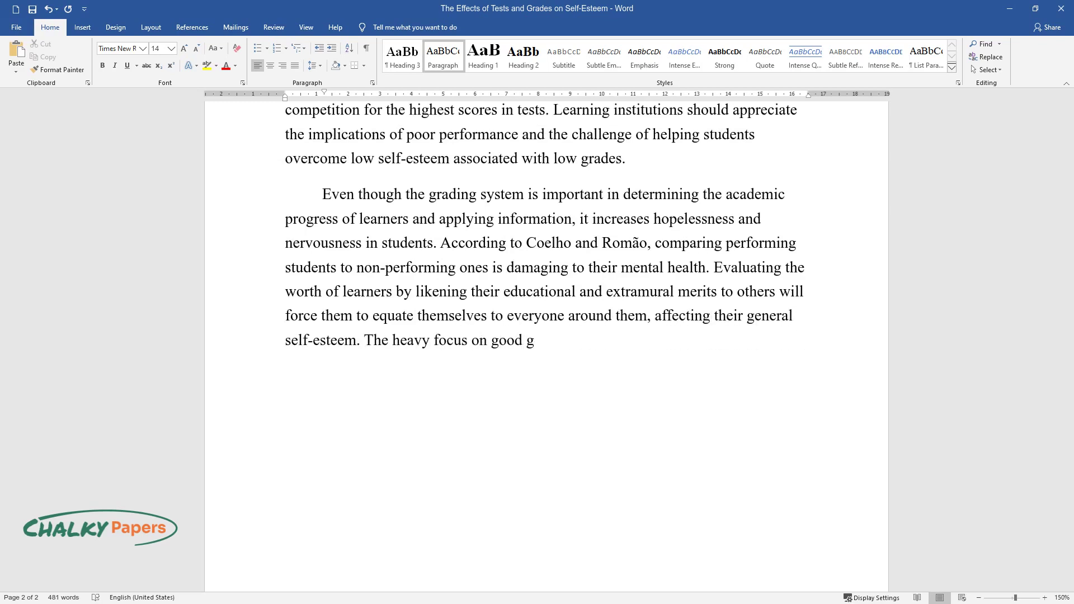
pyautogui.write('rades hinders learning and exploration because students')
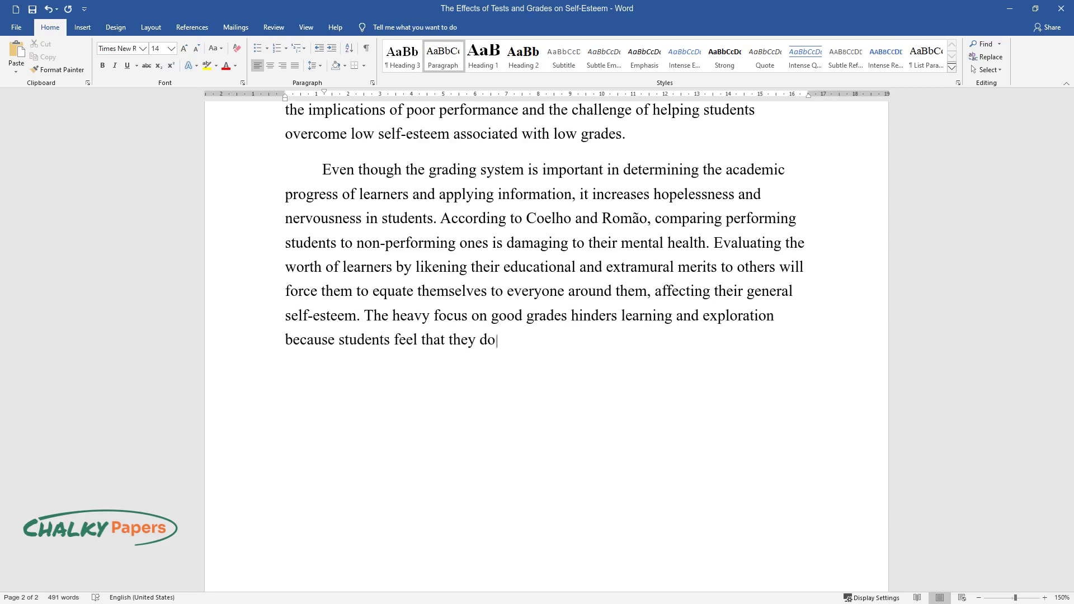
pyautogui.write(" feel that they don't have the intelligence to try new")
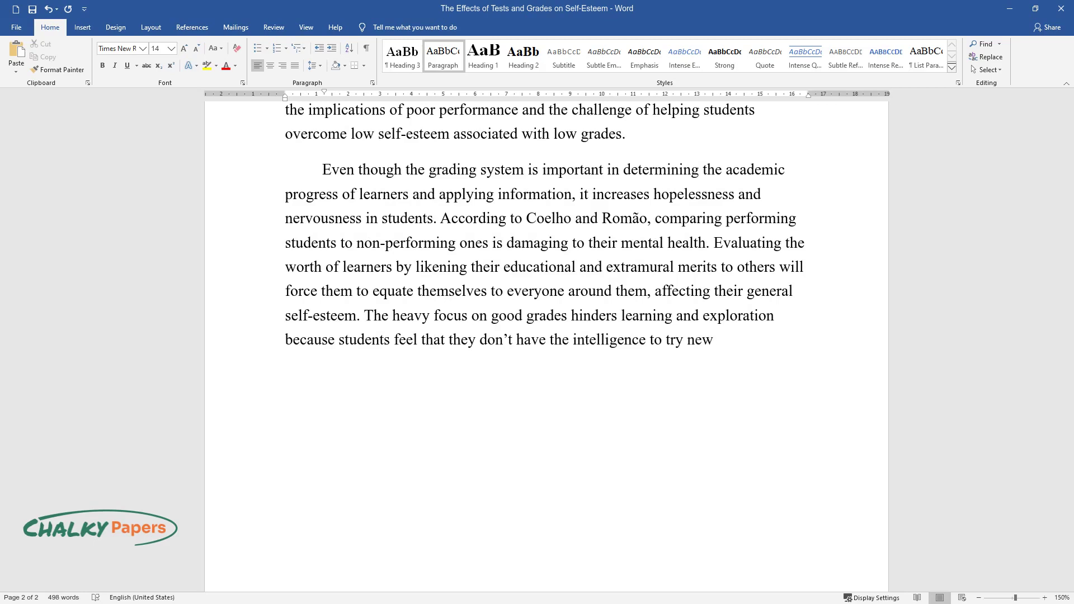
pyautogui.write(' learning methods. Schools should rea')
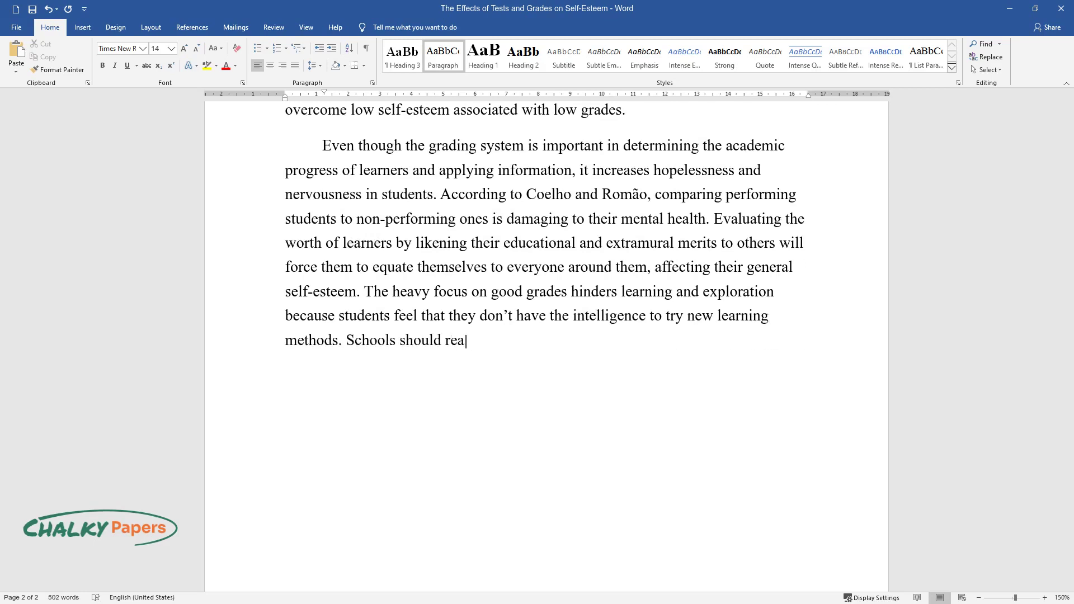
pyautogui.write('lize that good grades do not define')
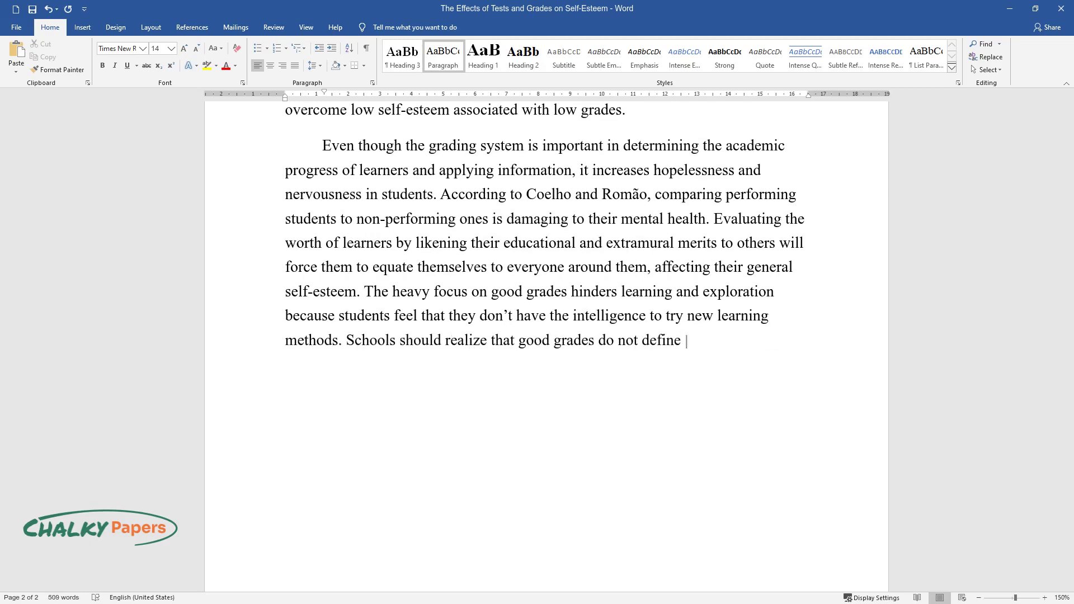
pyautogui.write(" the students' worth; hence they should provide opportun")
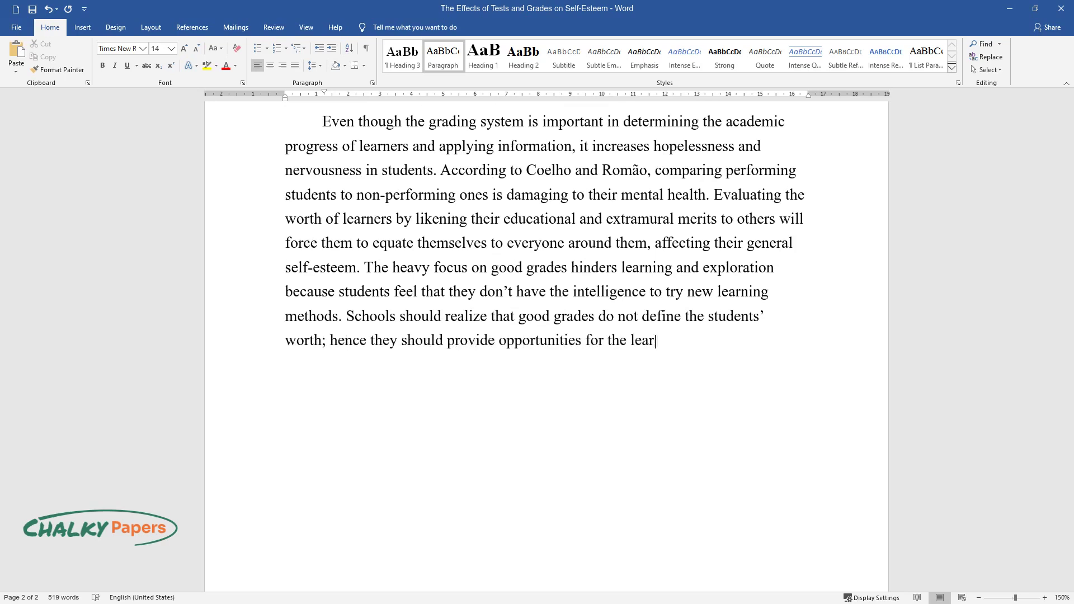
pyautogui.write('ities for the learners to explore different fields and faculties')
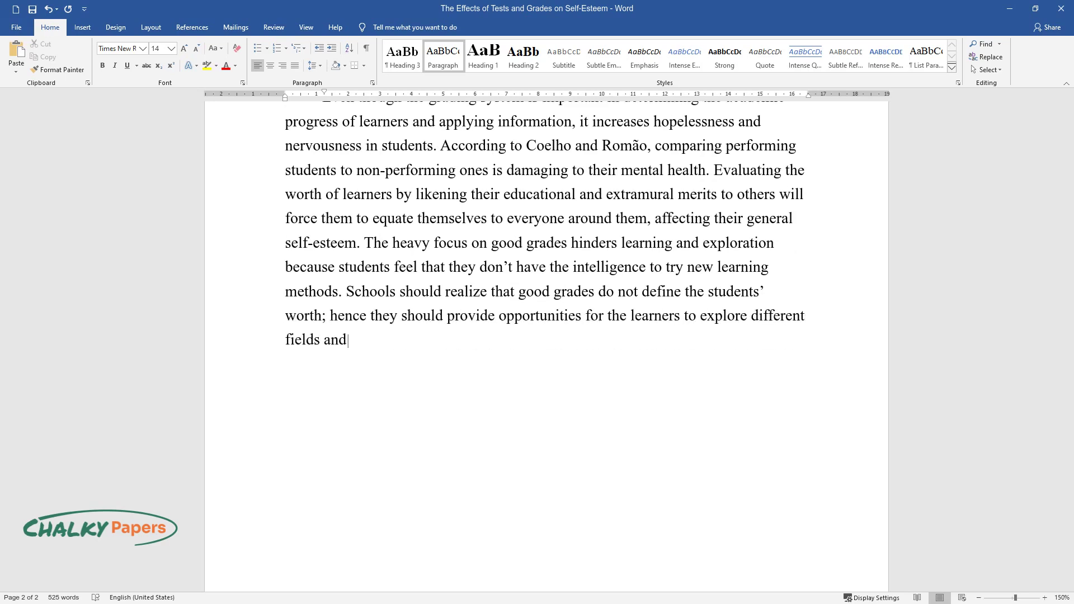
pyautogui.write(' that do not require much p')
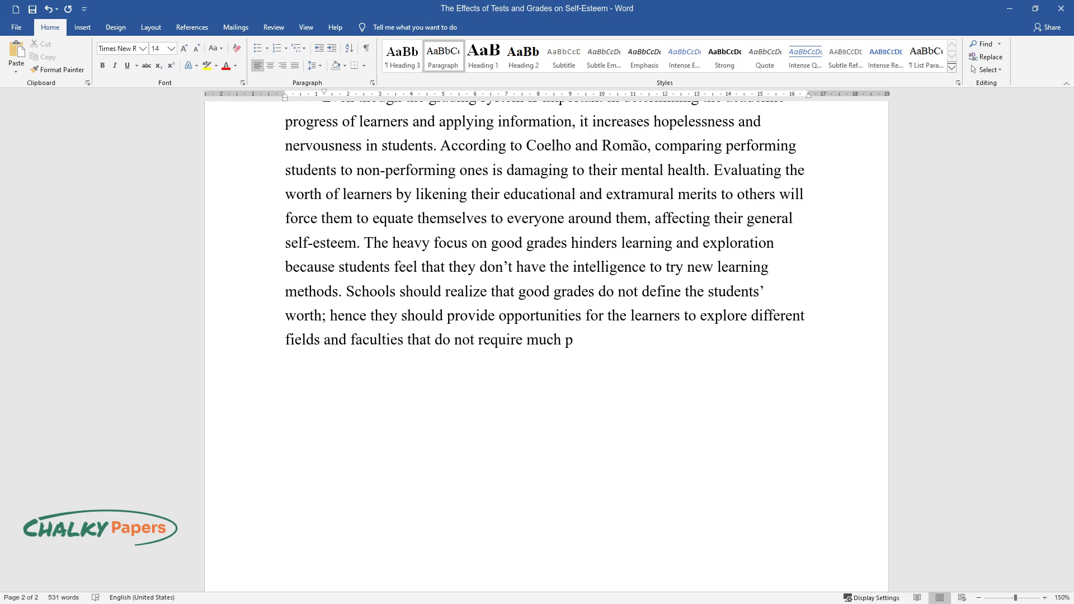
pyautogui.write('ressure to perform well. The increas')
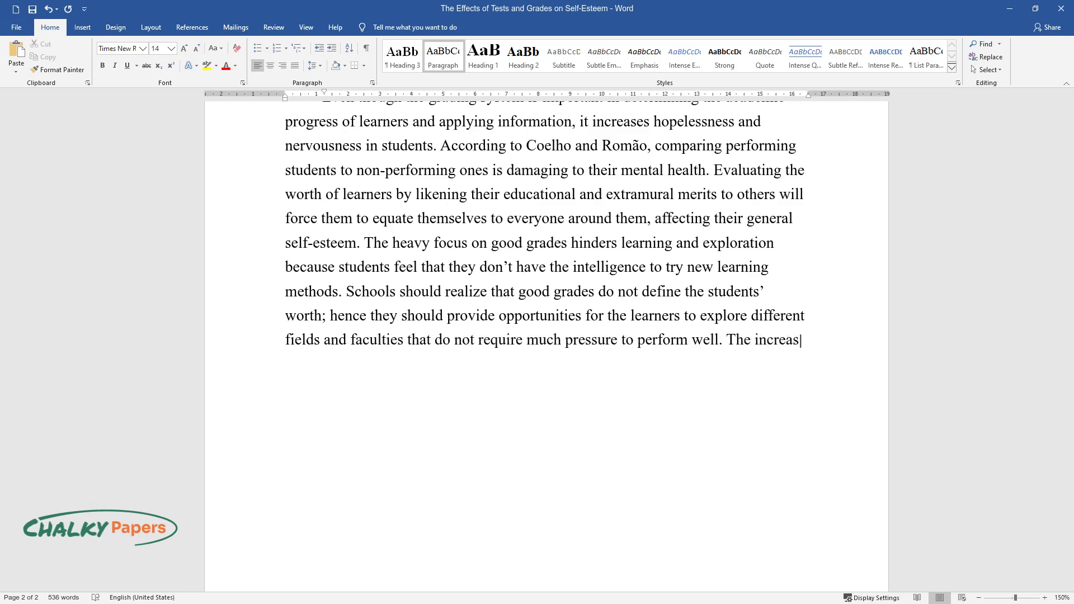
pyautogui.write('ed emphasis on grades and tests erod')
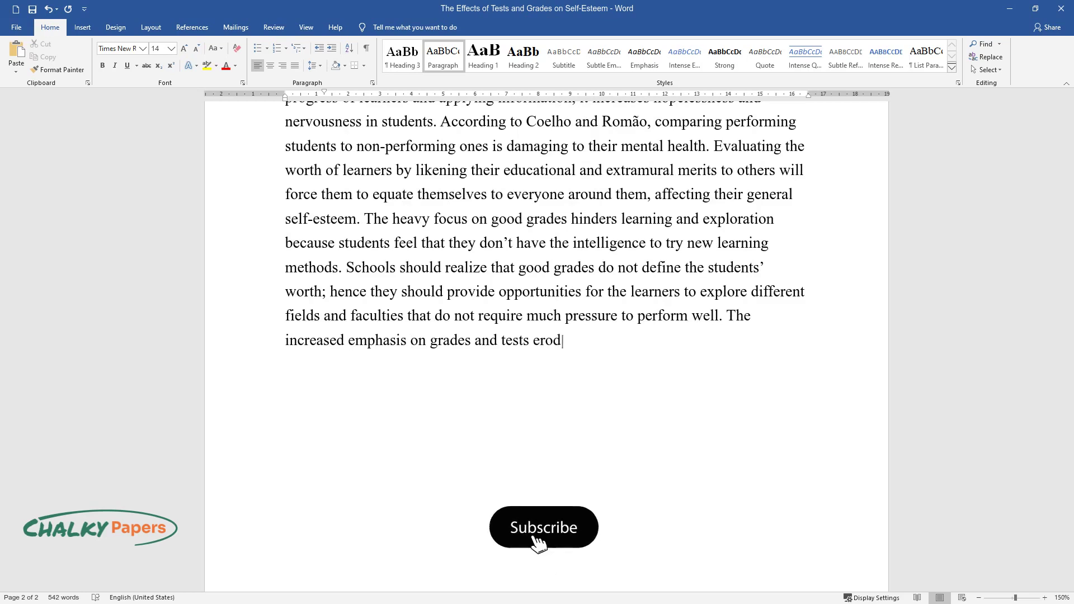
pyautogui.write('es the joy of learning. Students shou')
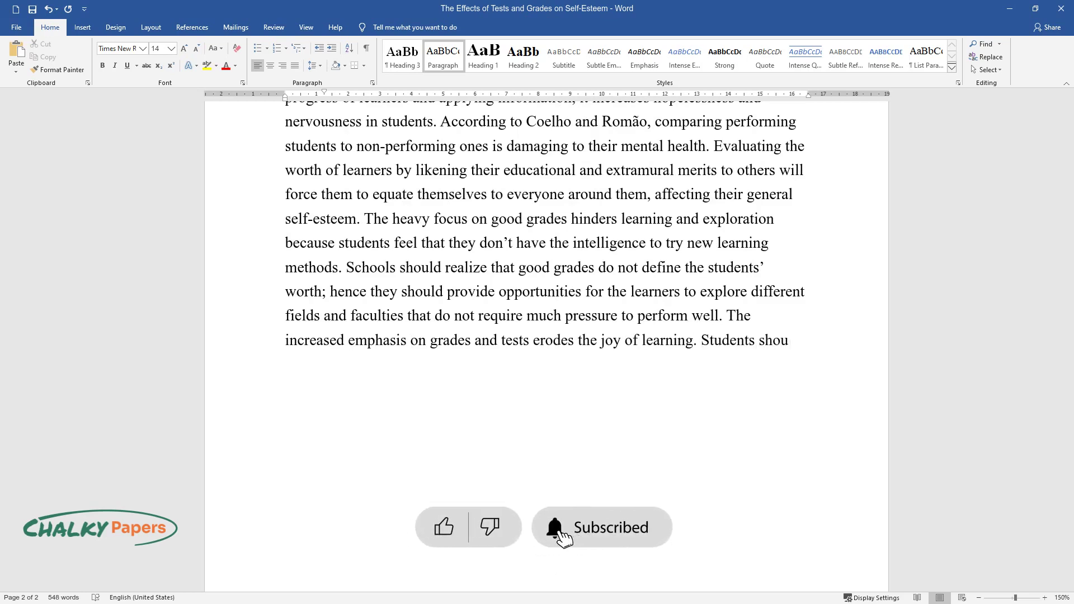
pyautogui.write('ld also be made to understand that no grade or test is')
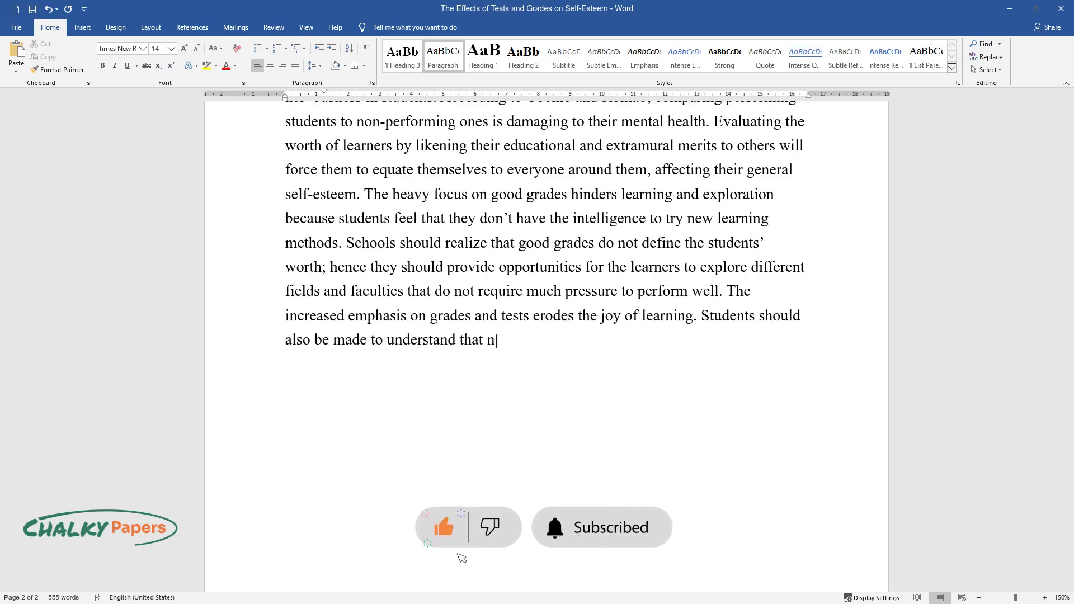
pyautogui.write(' worth self-hate o')
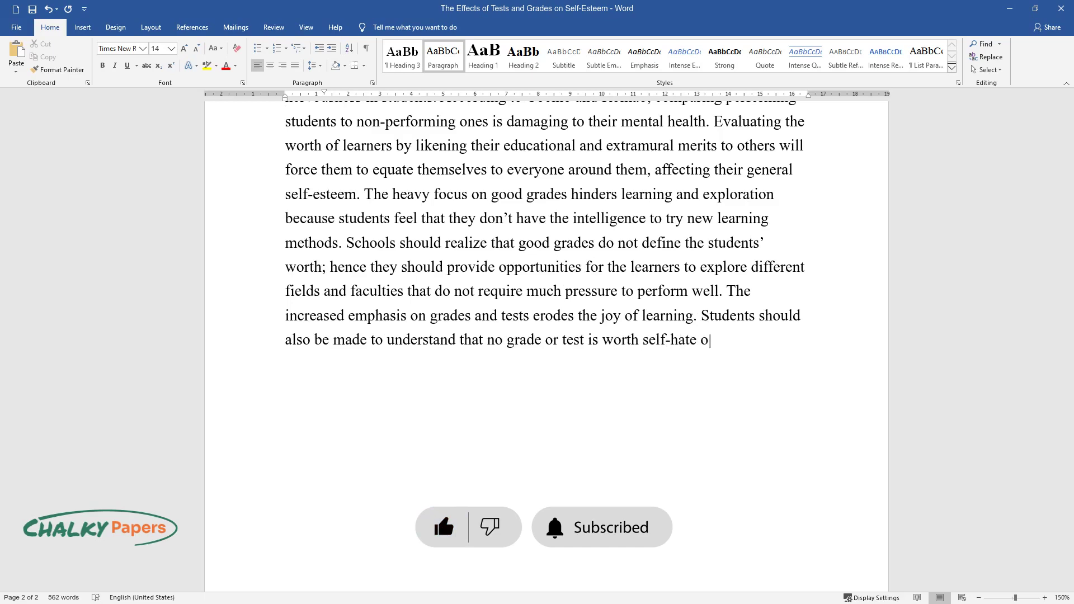